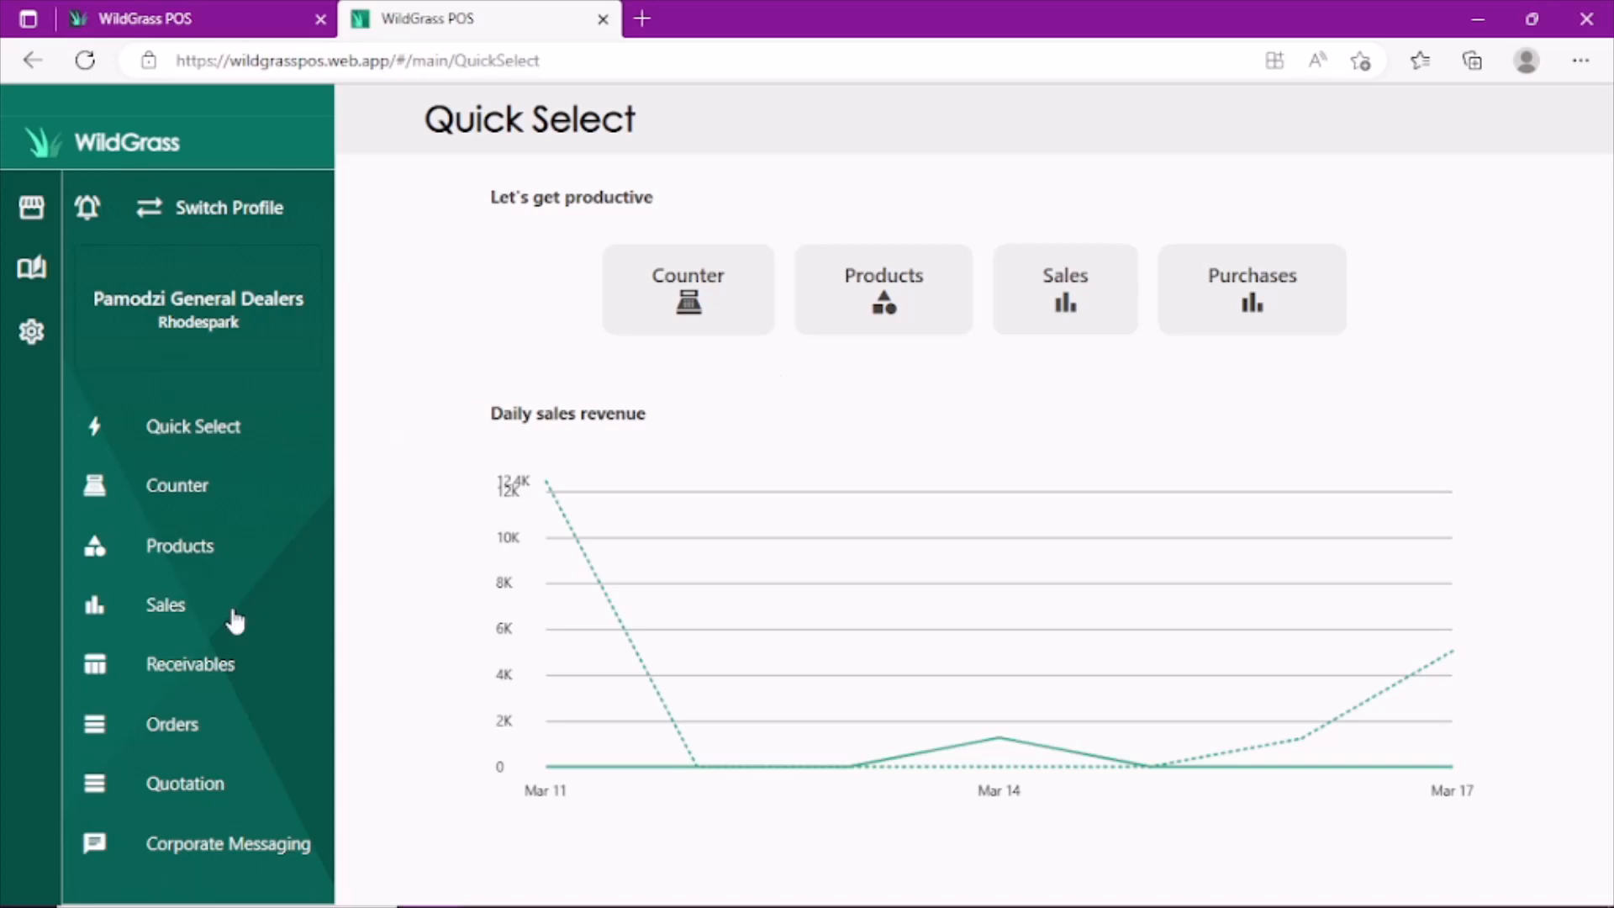
- Start a payment on the 2499 ZMW receivable and set its payment method to Mobile Money
{"action": "left_click", "coordinate": [190, 667]}
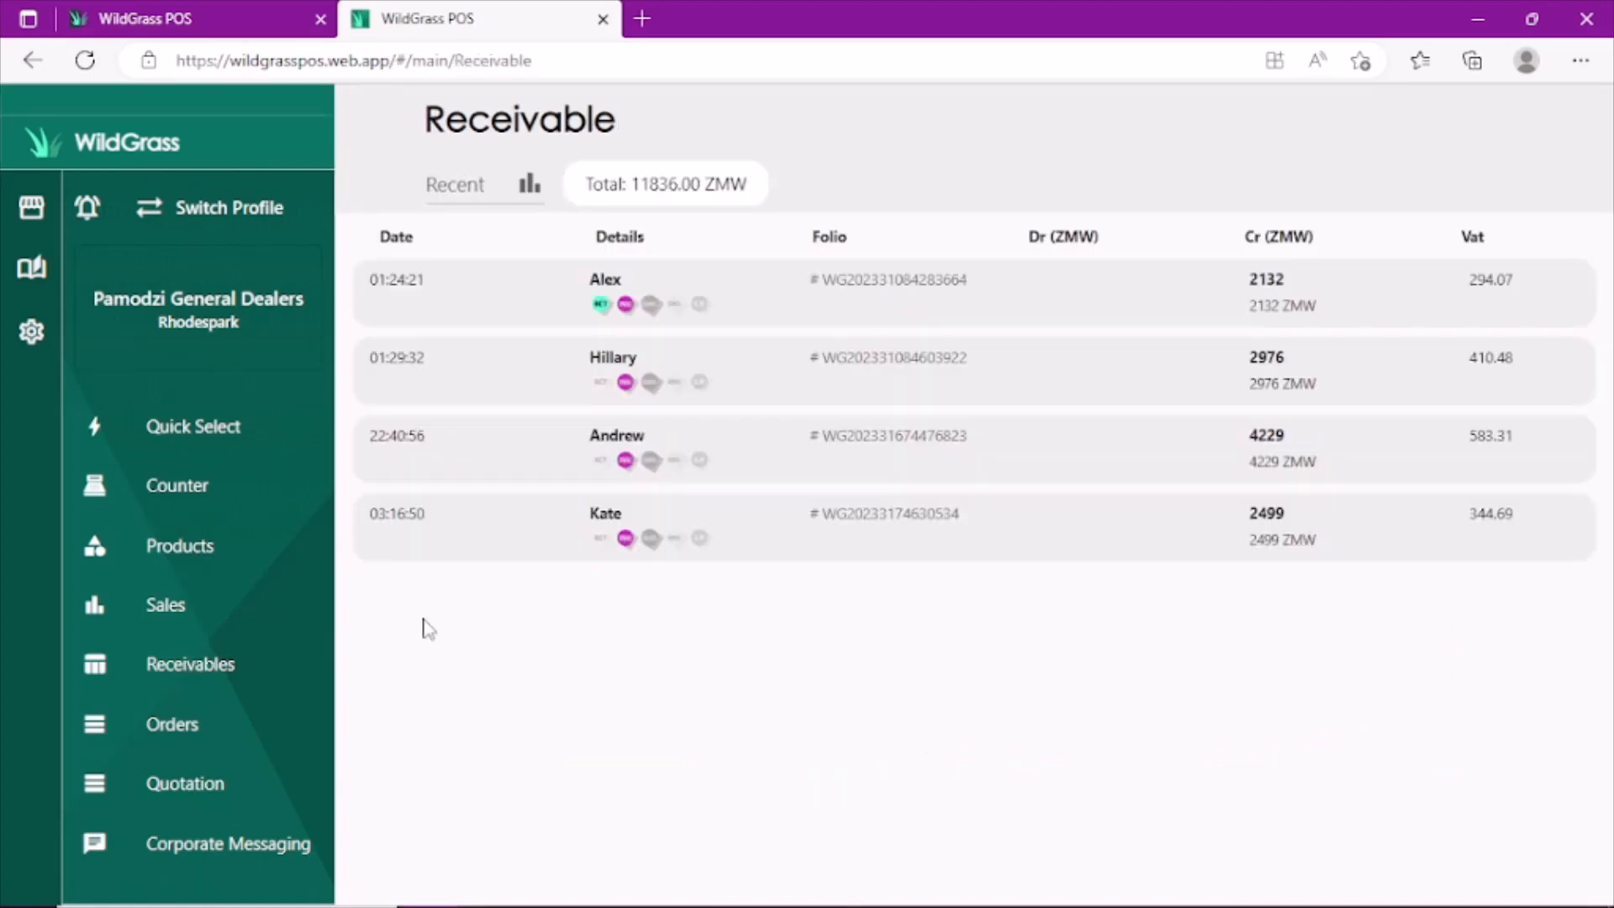
{"action": "left_click", "coordinate": [603, 521]}
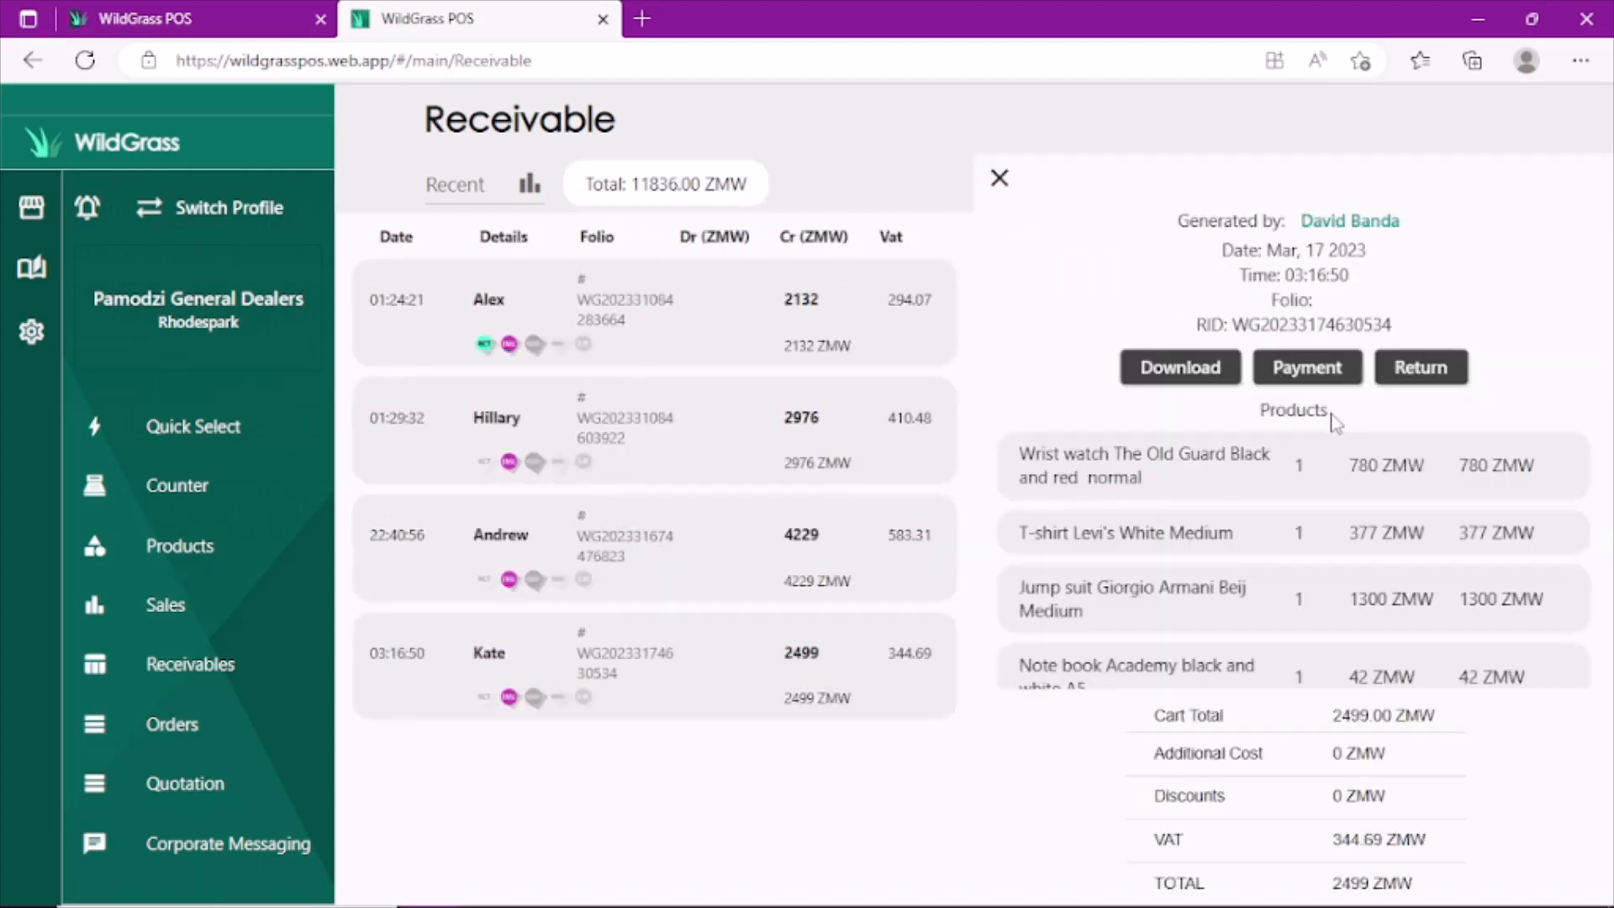
{"action": "left_click", "coordinate": [1324, 388]}
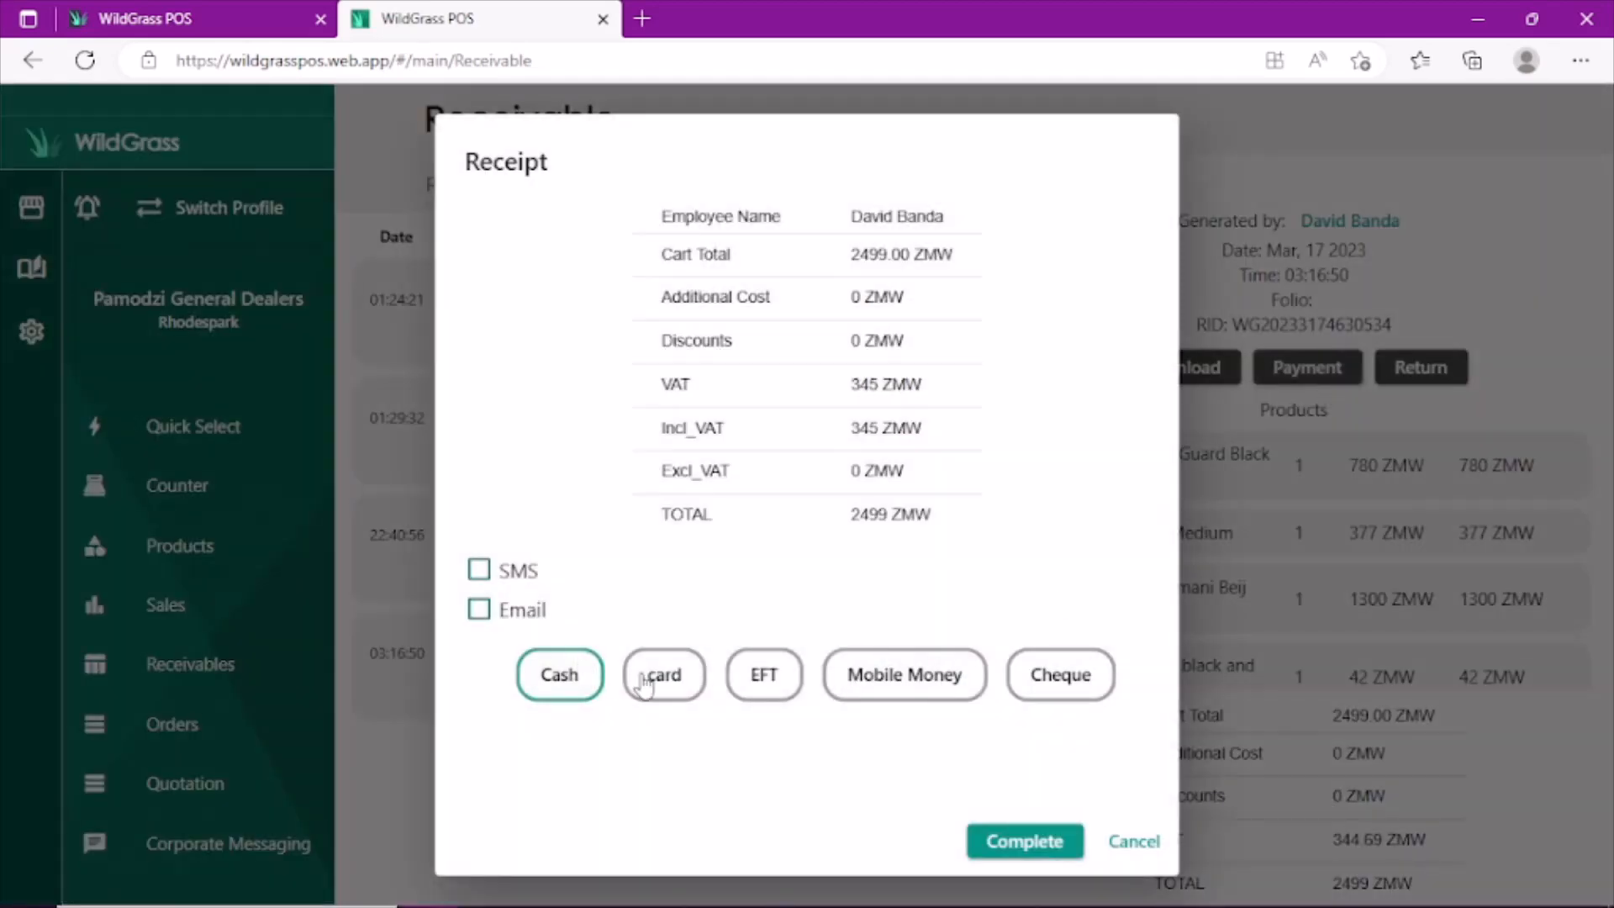
{"action": "left_click", "coordinate": [874, 694]}
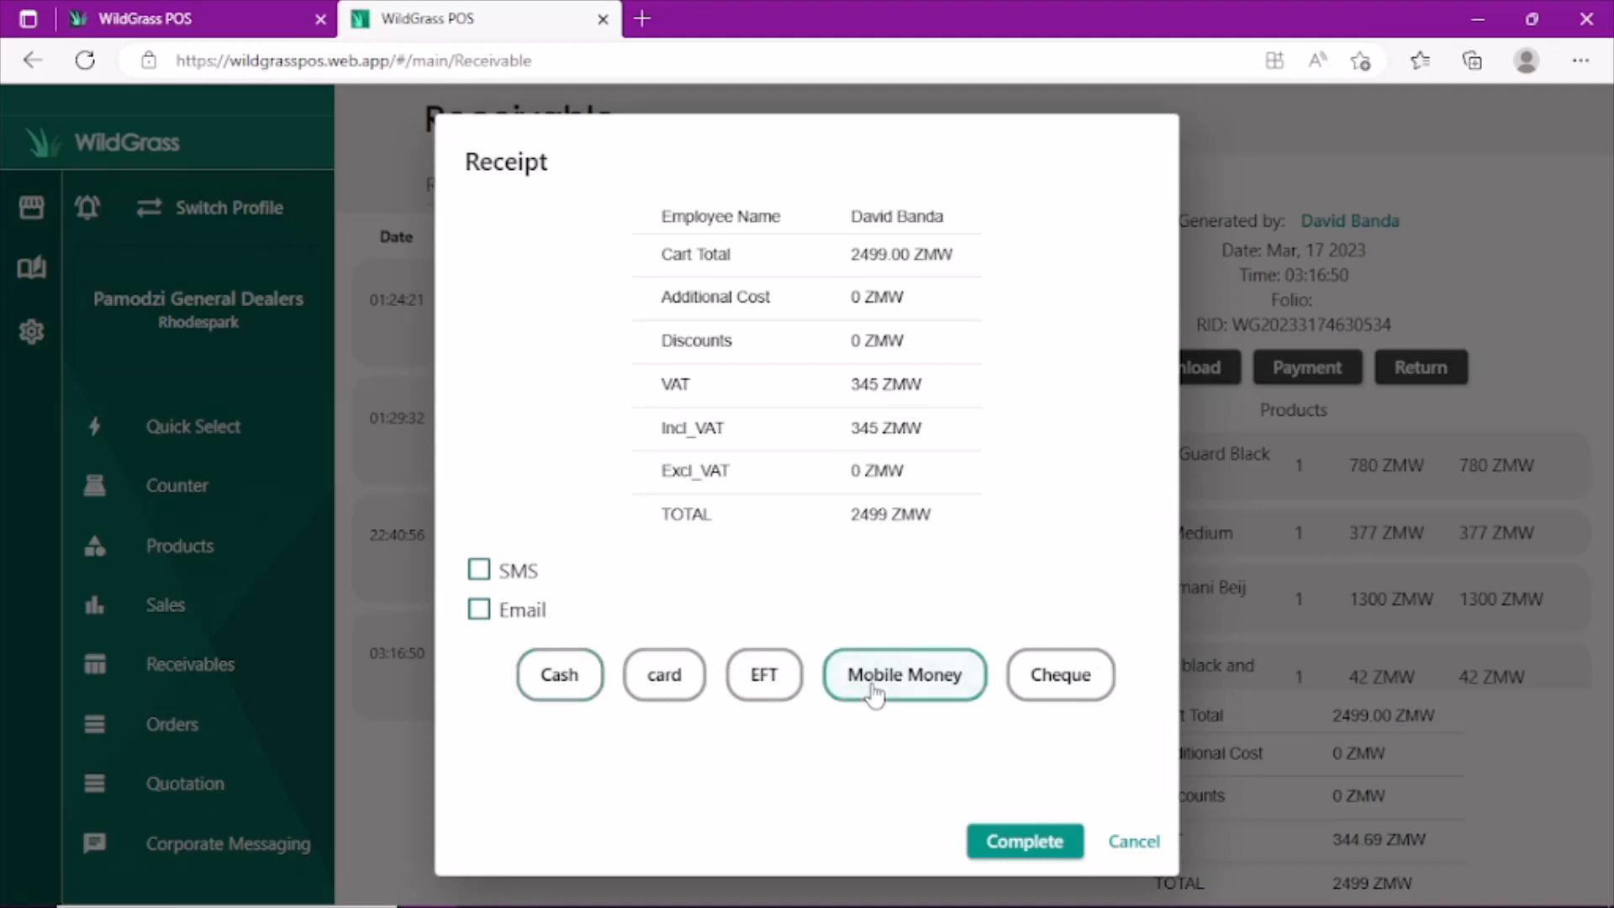
- Complete the payment with an email receipt sent to the customer's email address, and close the receivable's details
{"action": "left_click", "coordinate": [479, 612]}
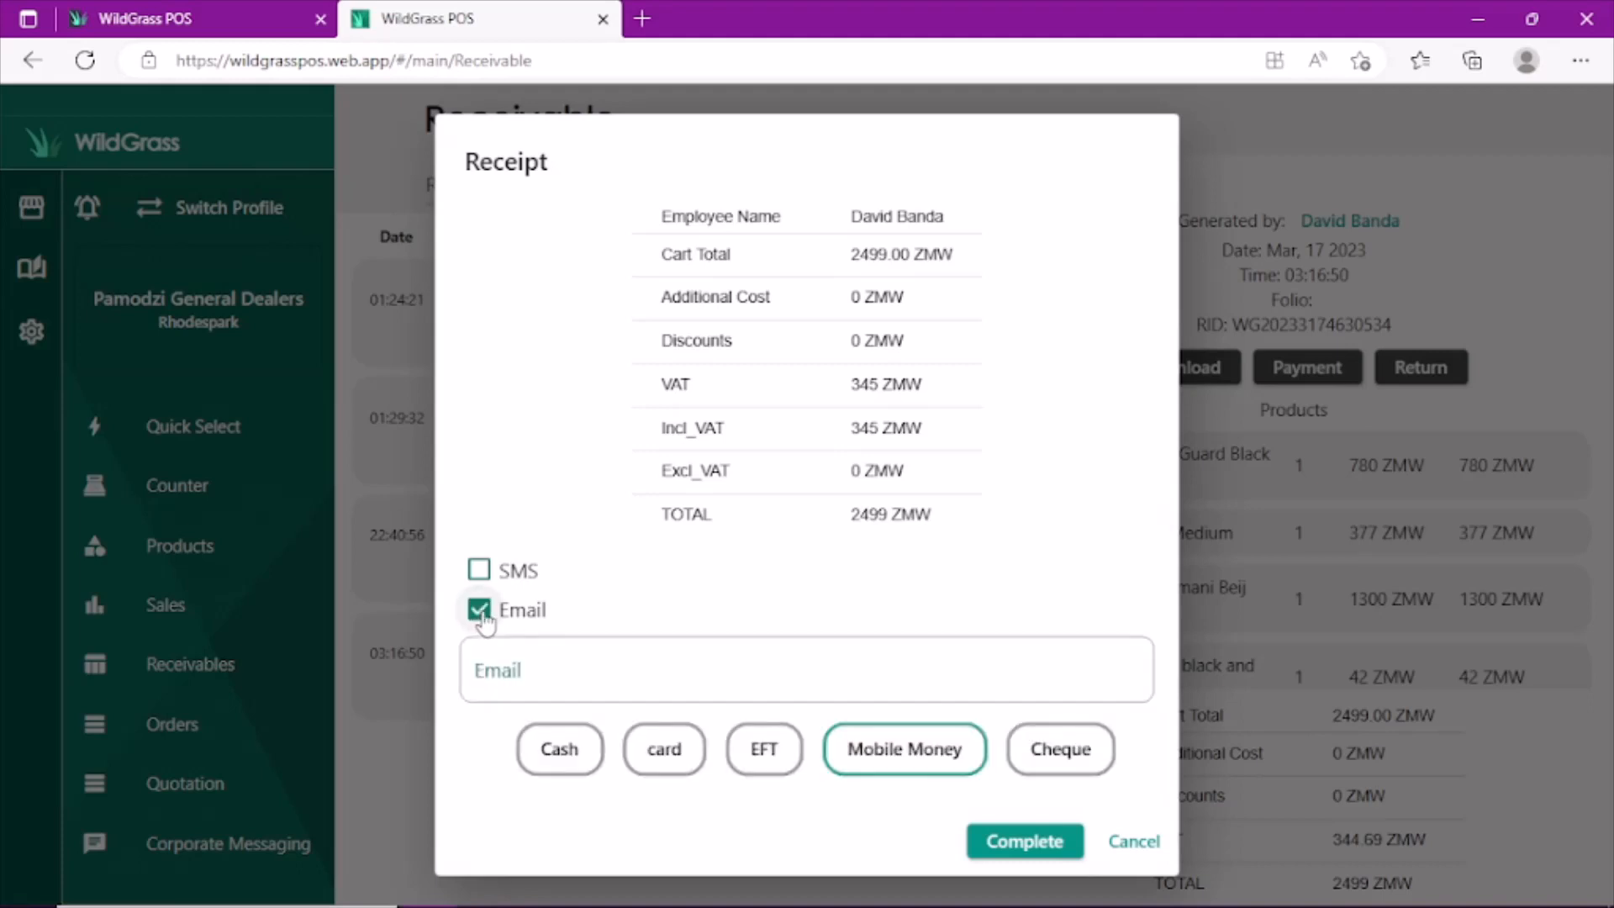
{"action": "left_click", "coordinate": [583, 679]}
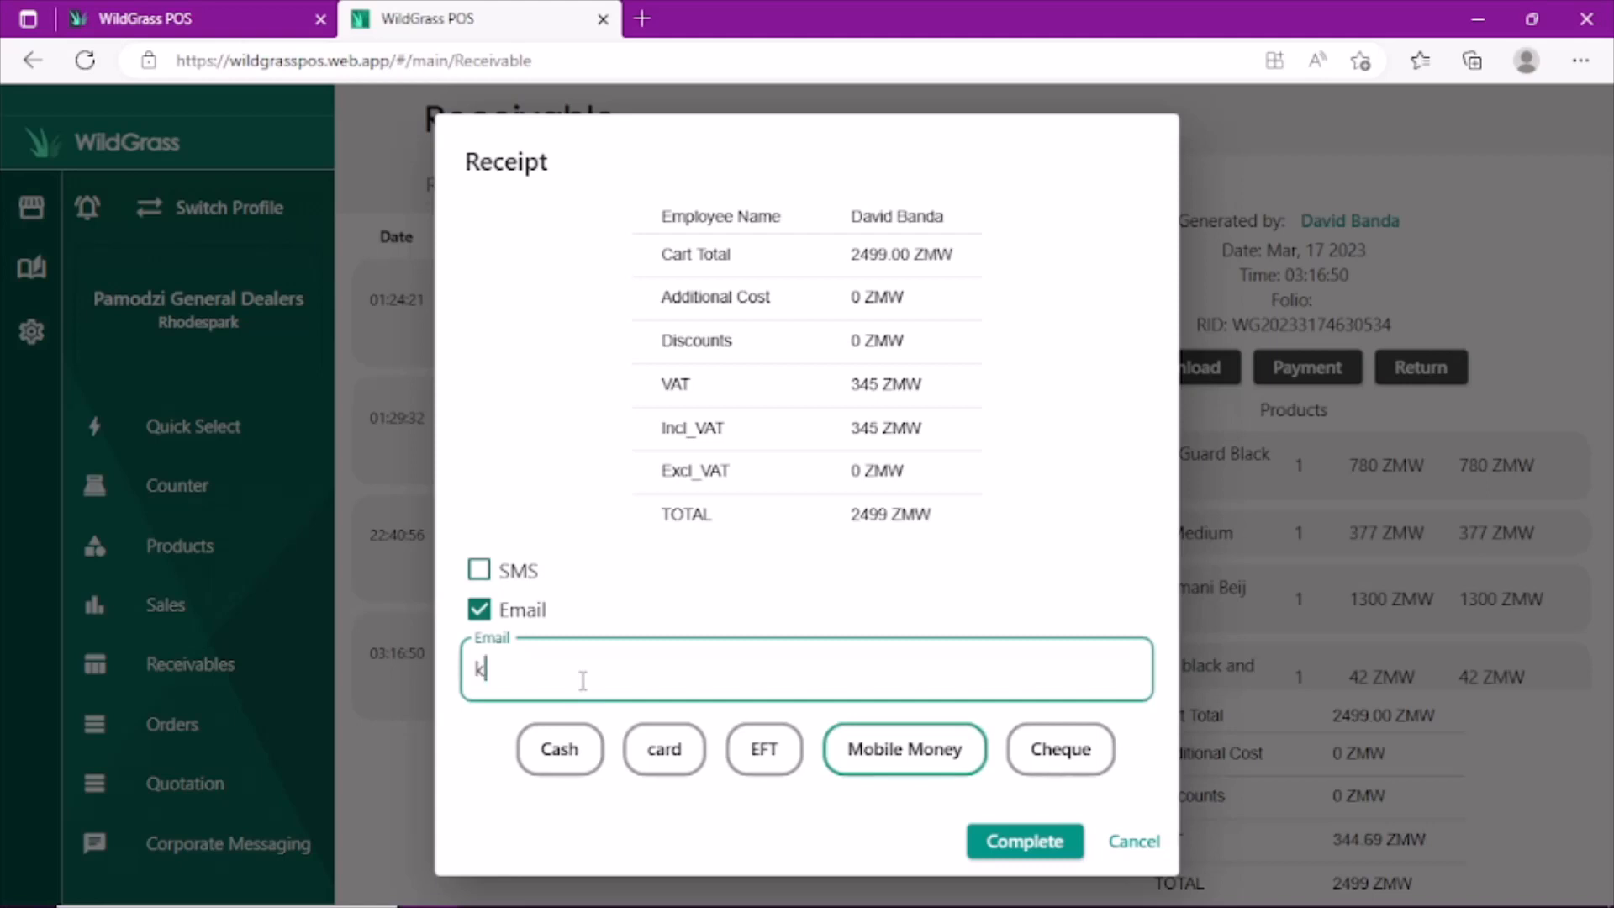
{"action": "left_click", "coordinate": [1056, 847]}
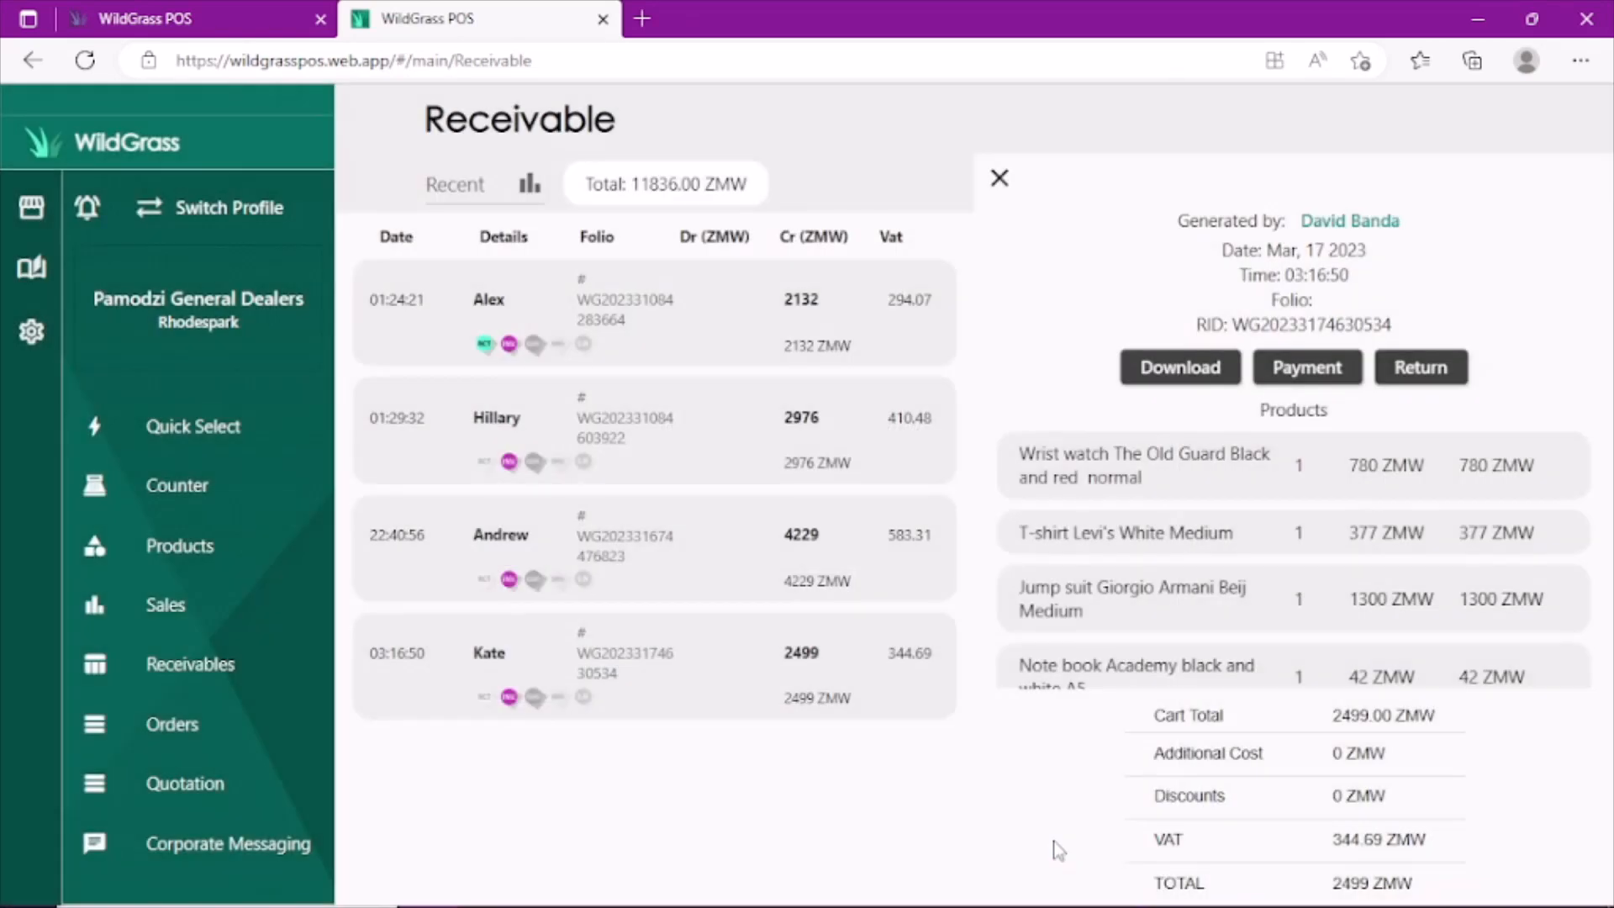
{"action": "left_click", "coordinate": [1000, 179]}
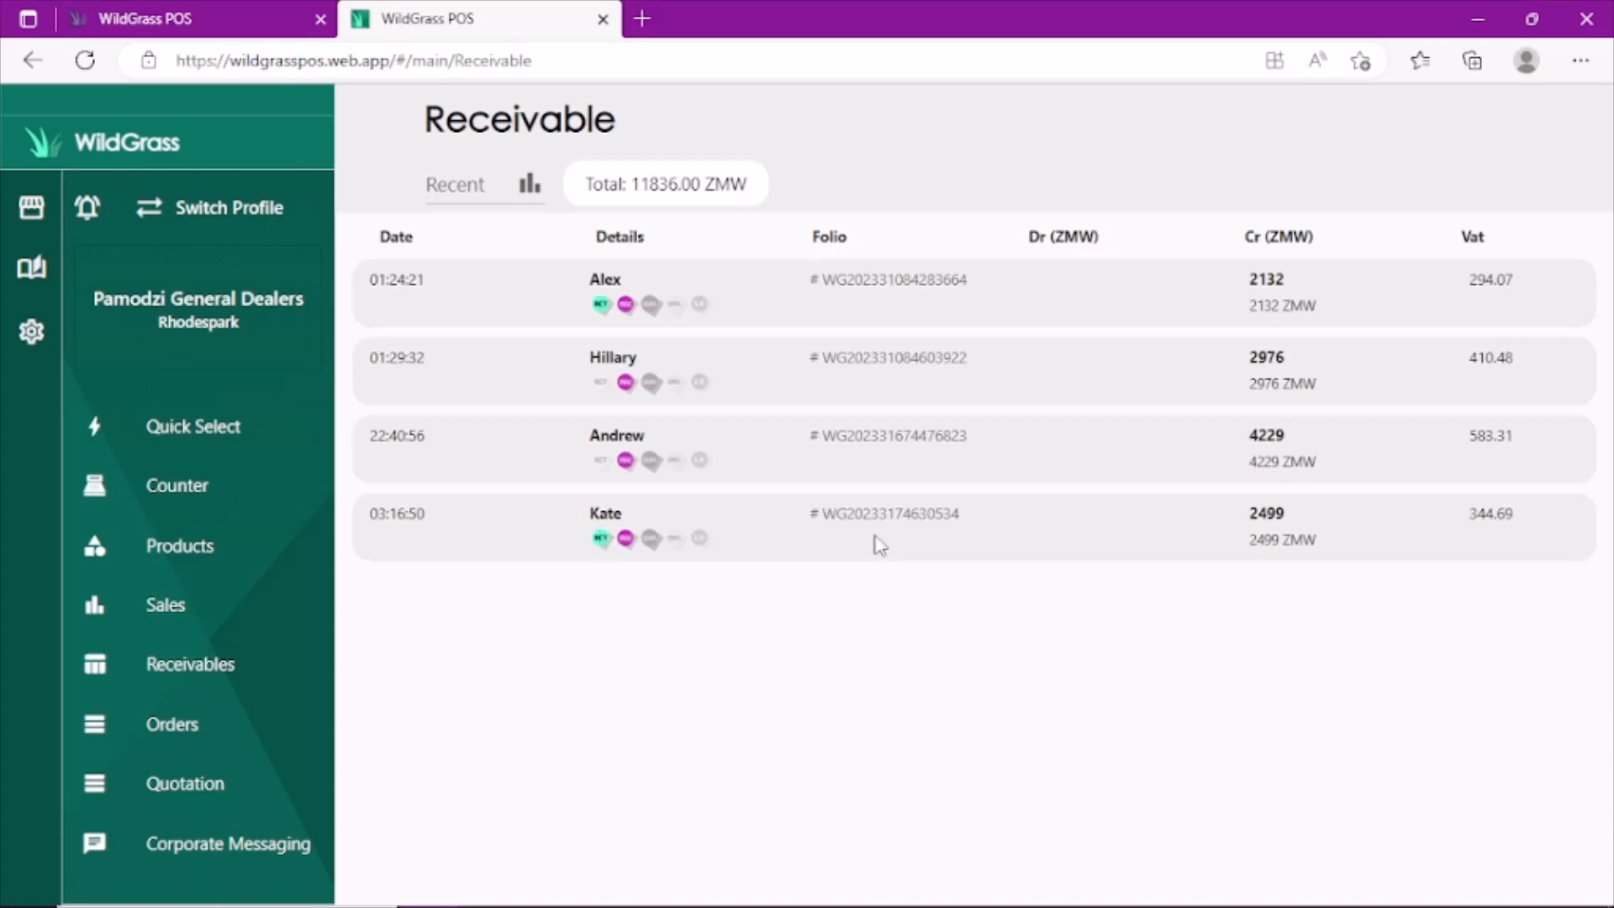
- Review the details of the paid 2499 ZMW receivable and its matching mobile payment record in Sales
{"action": "left_click", "coordinate": [631, 517]}
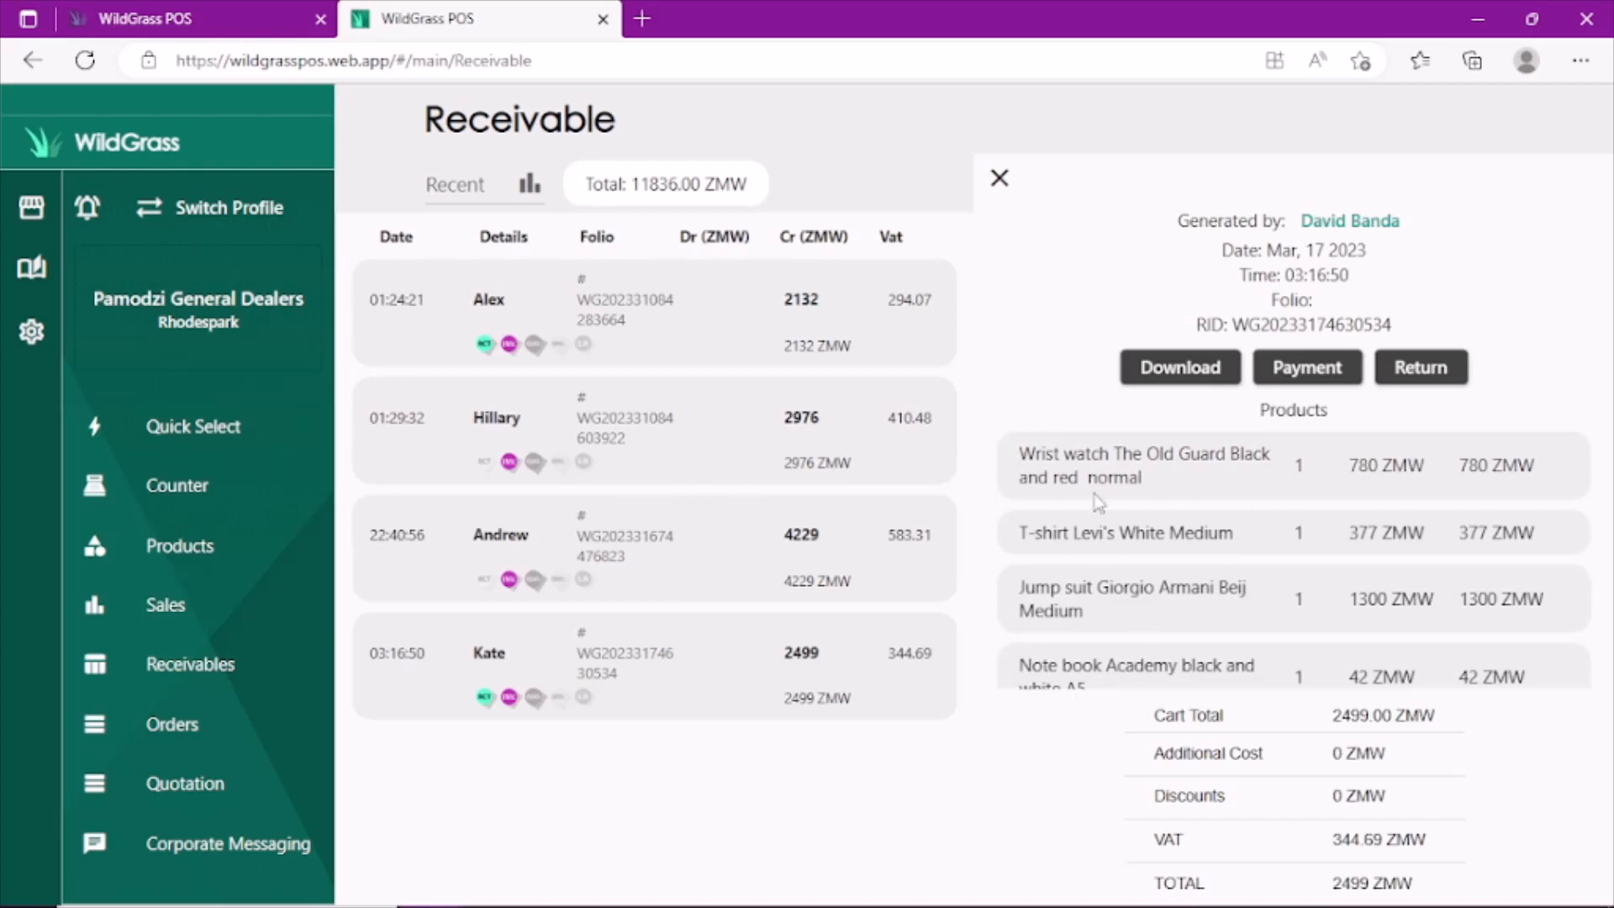
{"action": "left_click", "coordinate": [999, 178]}
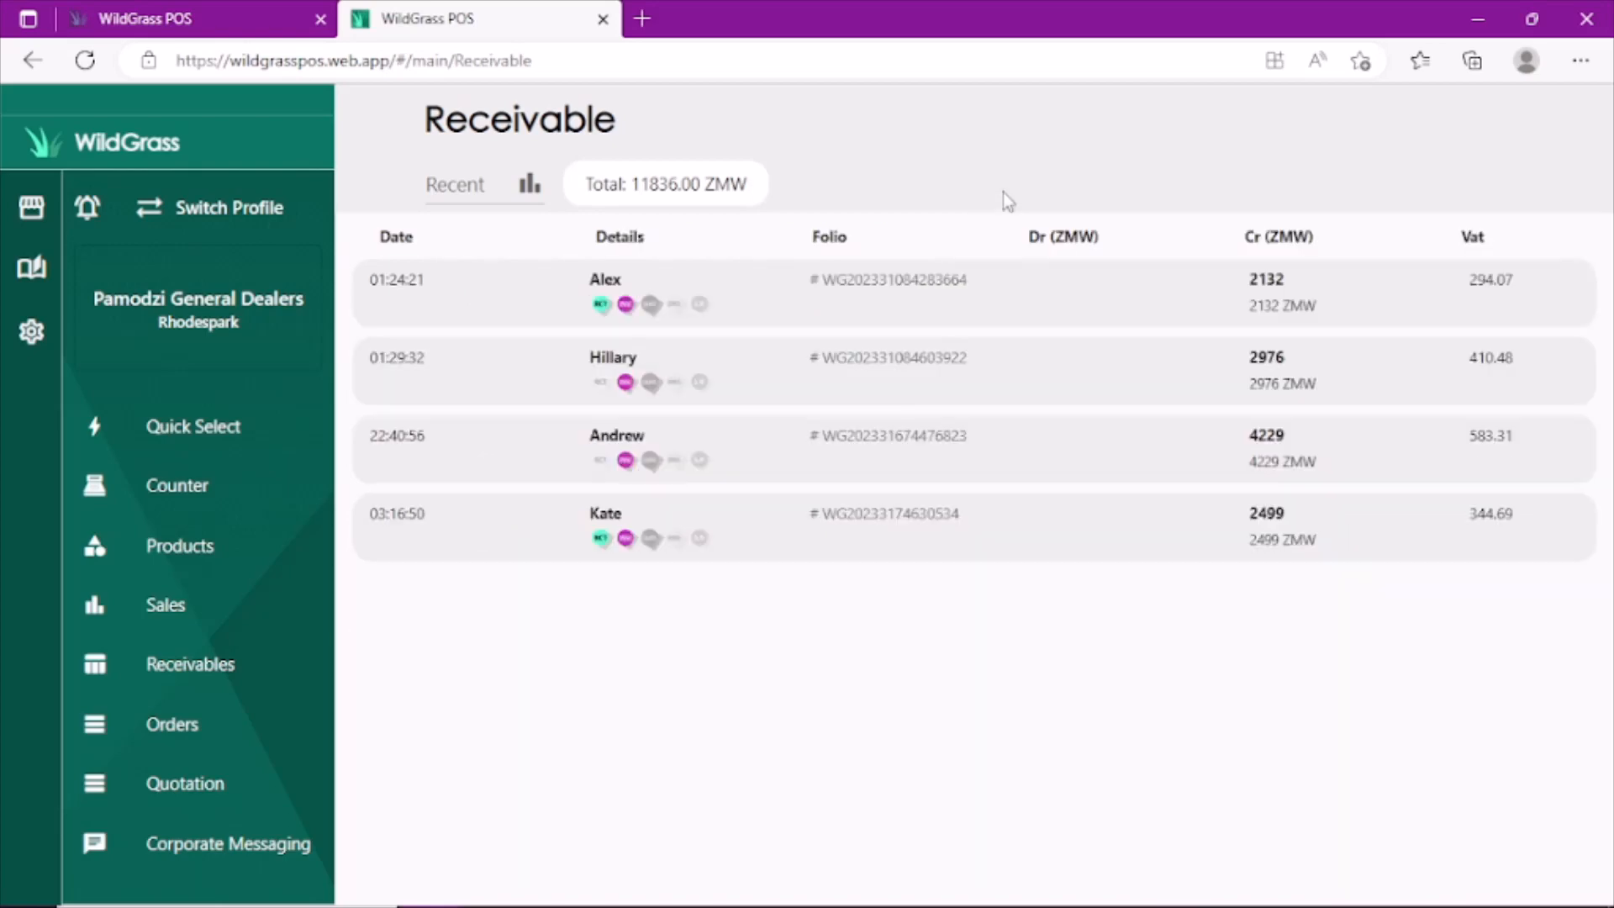
{"action": "left_click", "coordinate": [168, 606]}
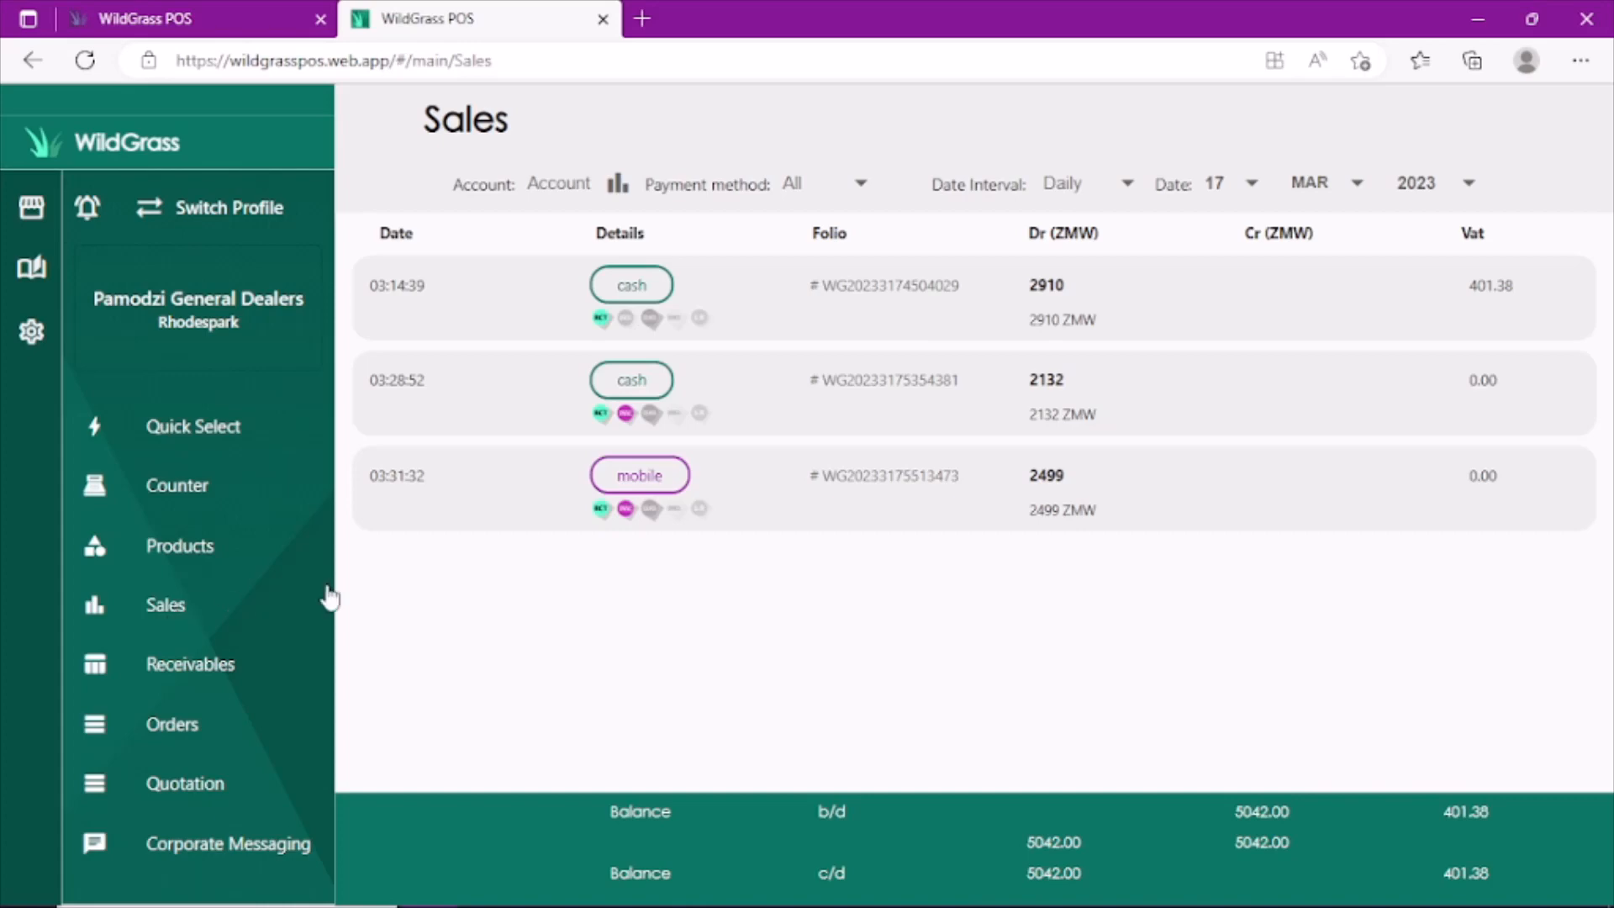
{"action": "left_click", "coordinate": [659, 489]}
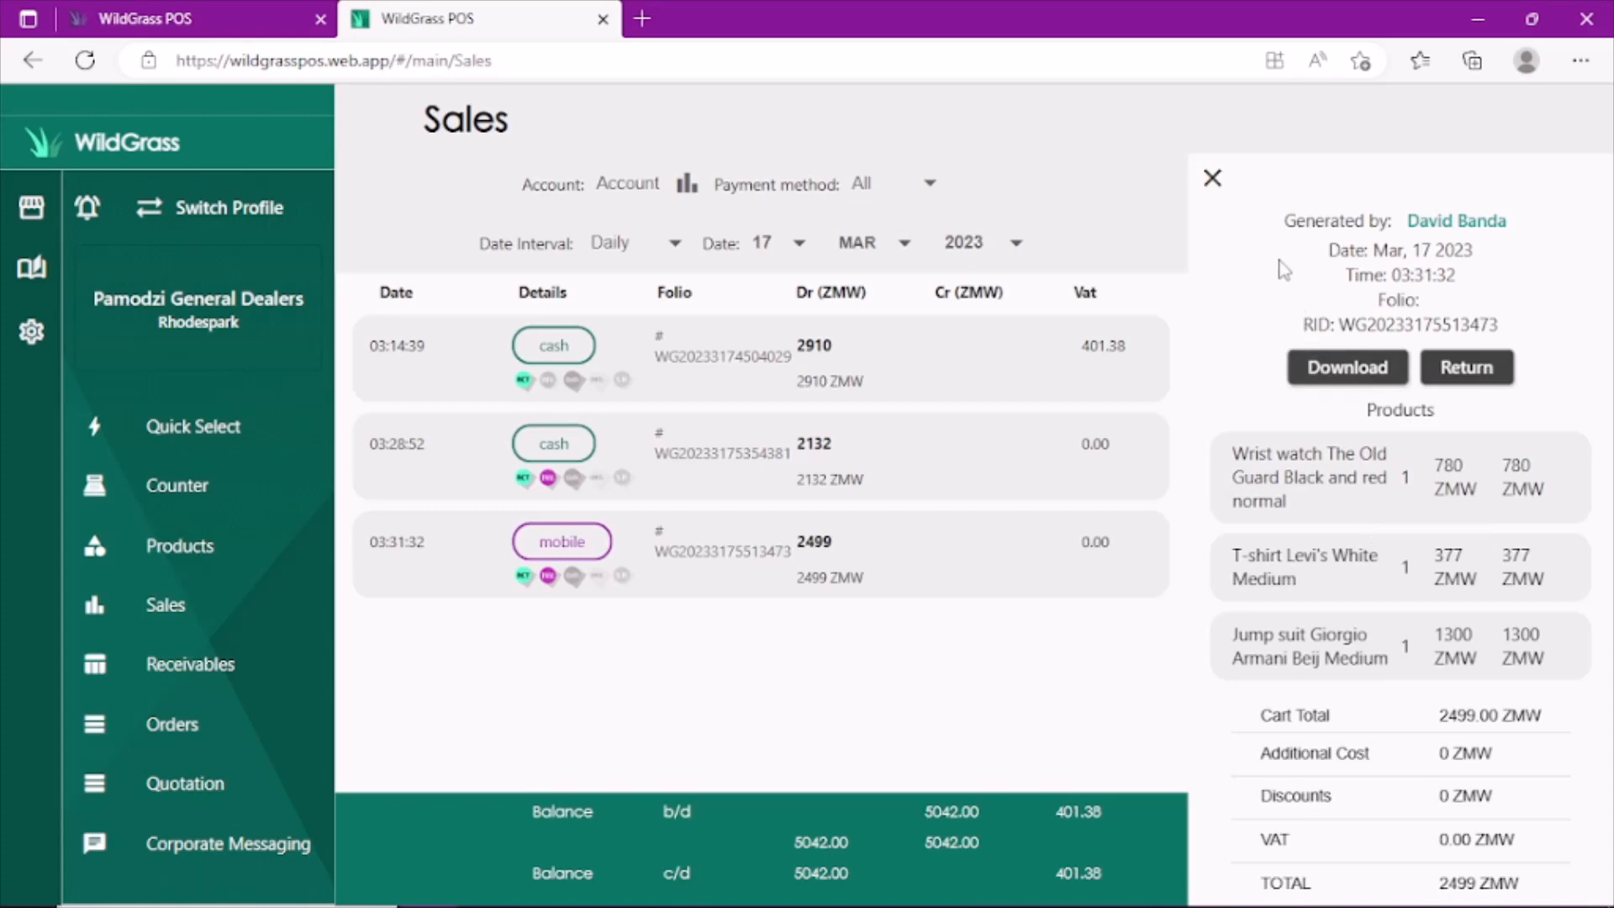
{"action": "left_click", "coordinate": [1212, 178]}
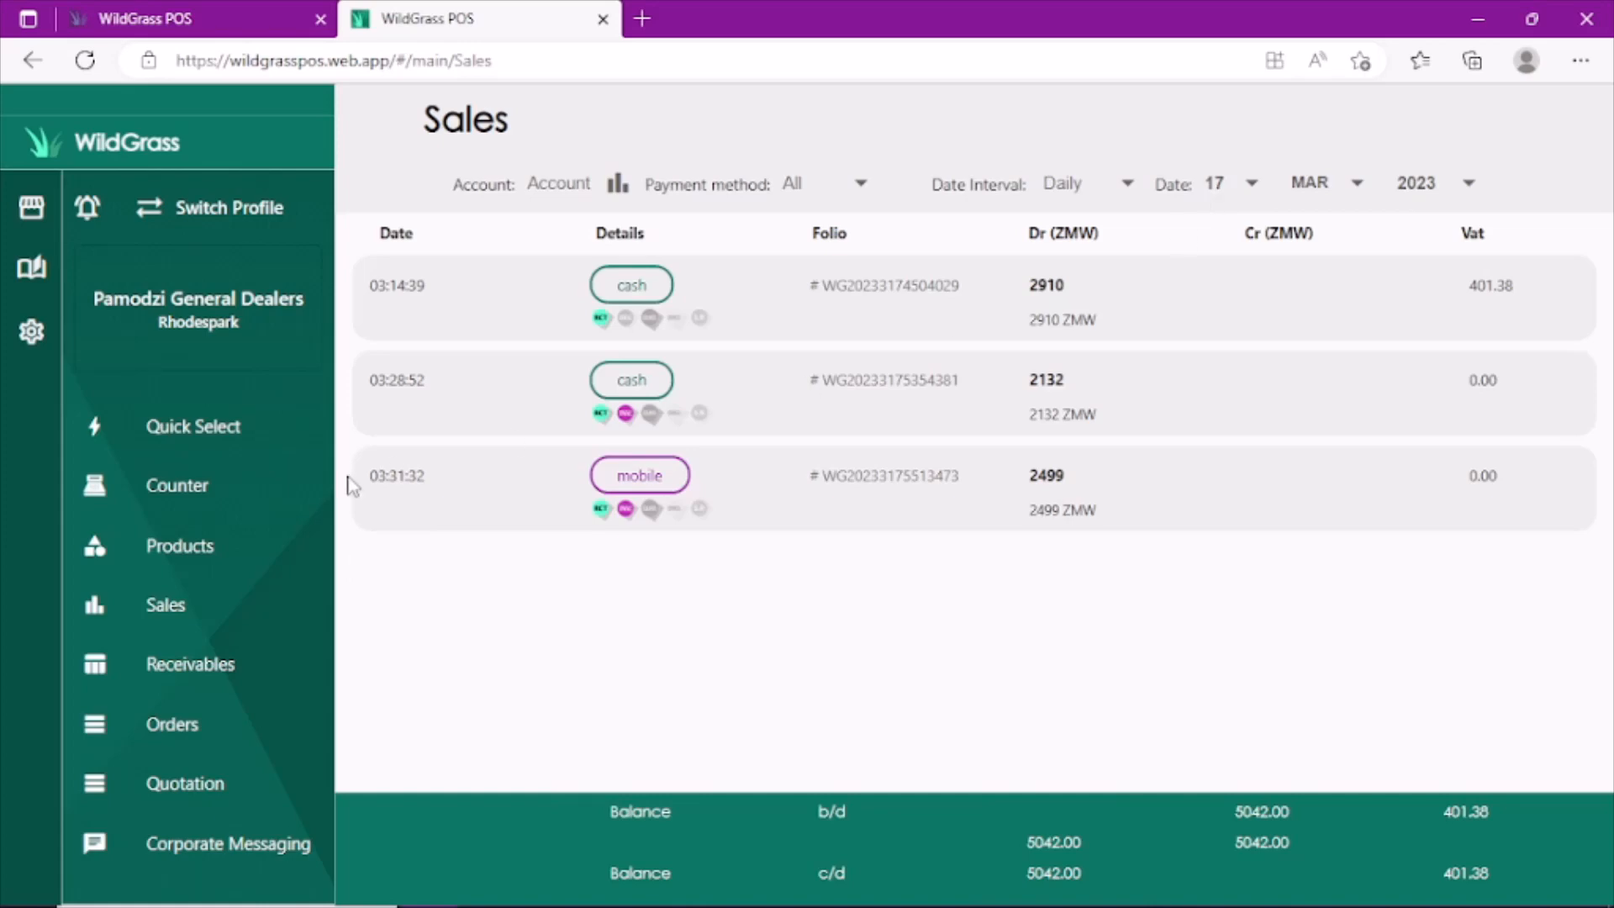
- Convert the 4729 ZMW quotation into a receipt paid by card, and close the quotation's details
{"action": "left_click", "coordinate": [186, 785]}
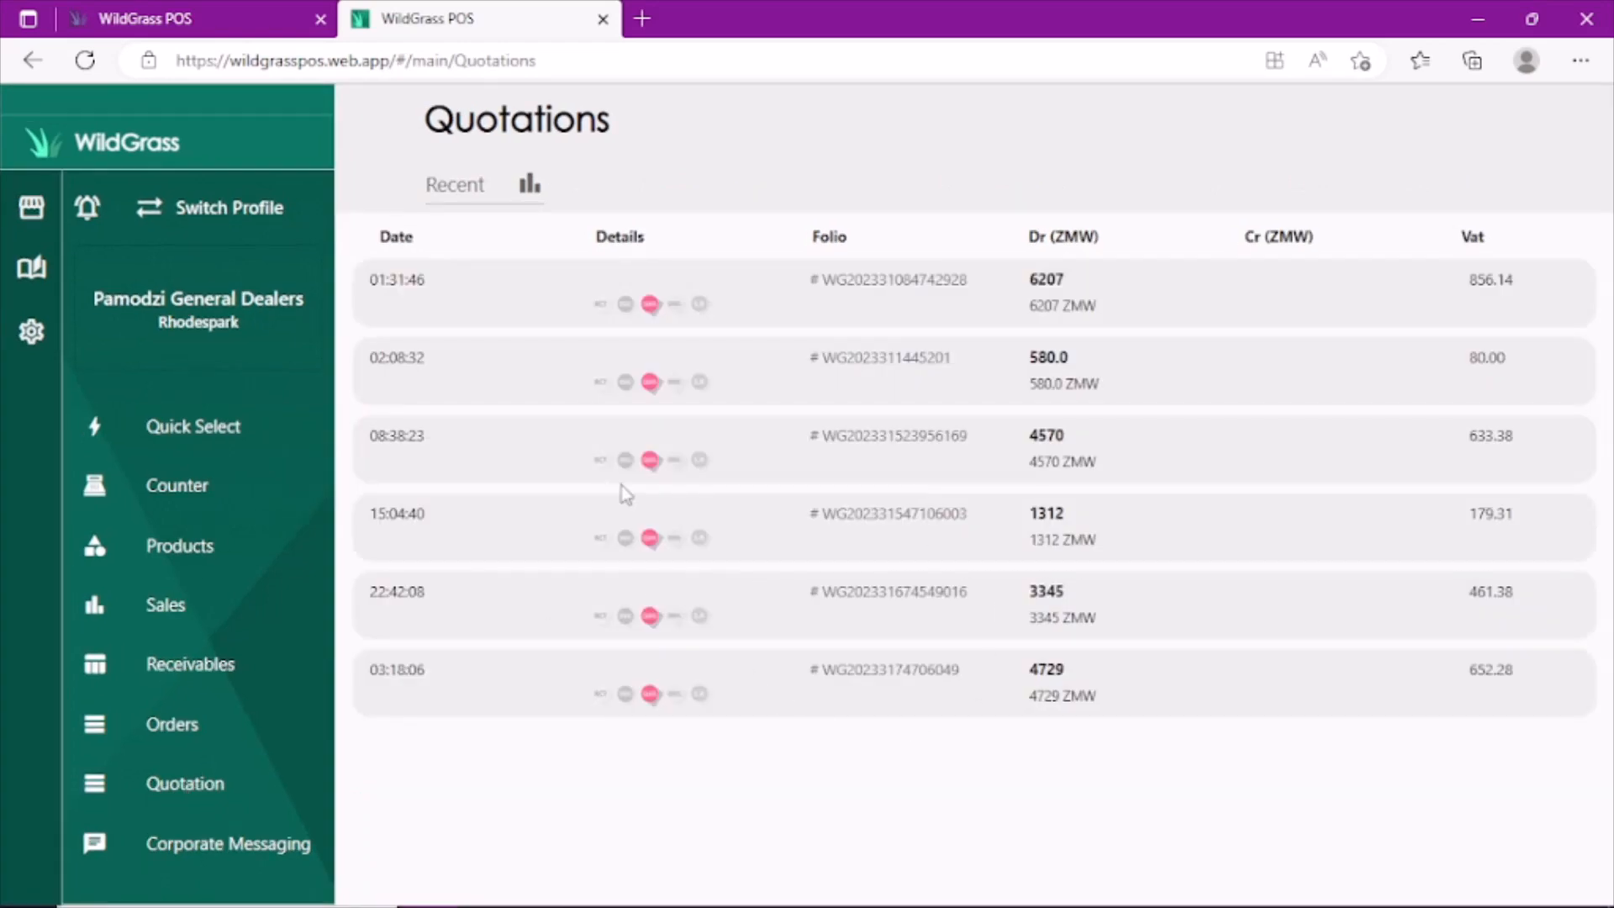
{"action": "left_click", "coordinate": [639, 666]}
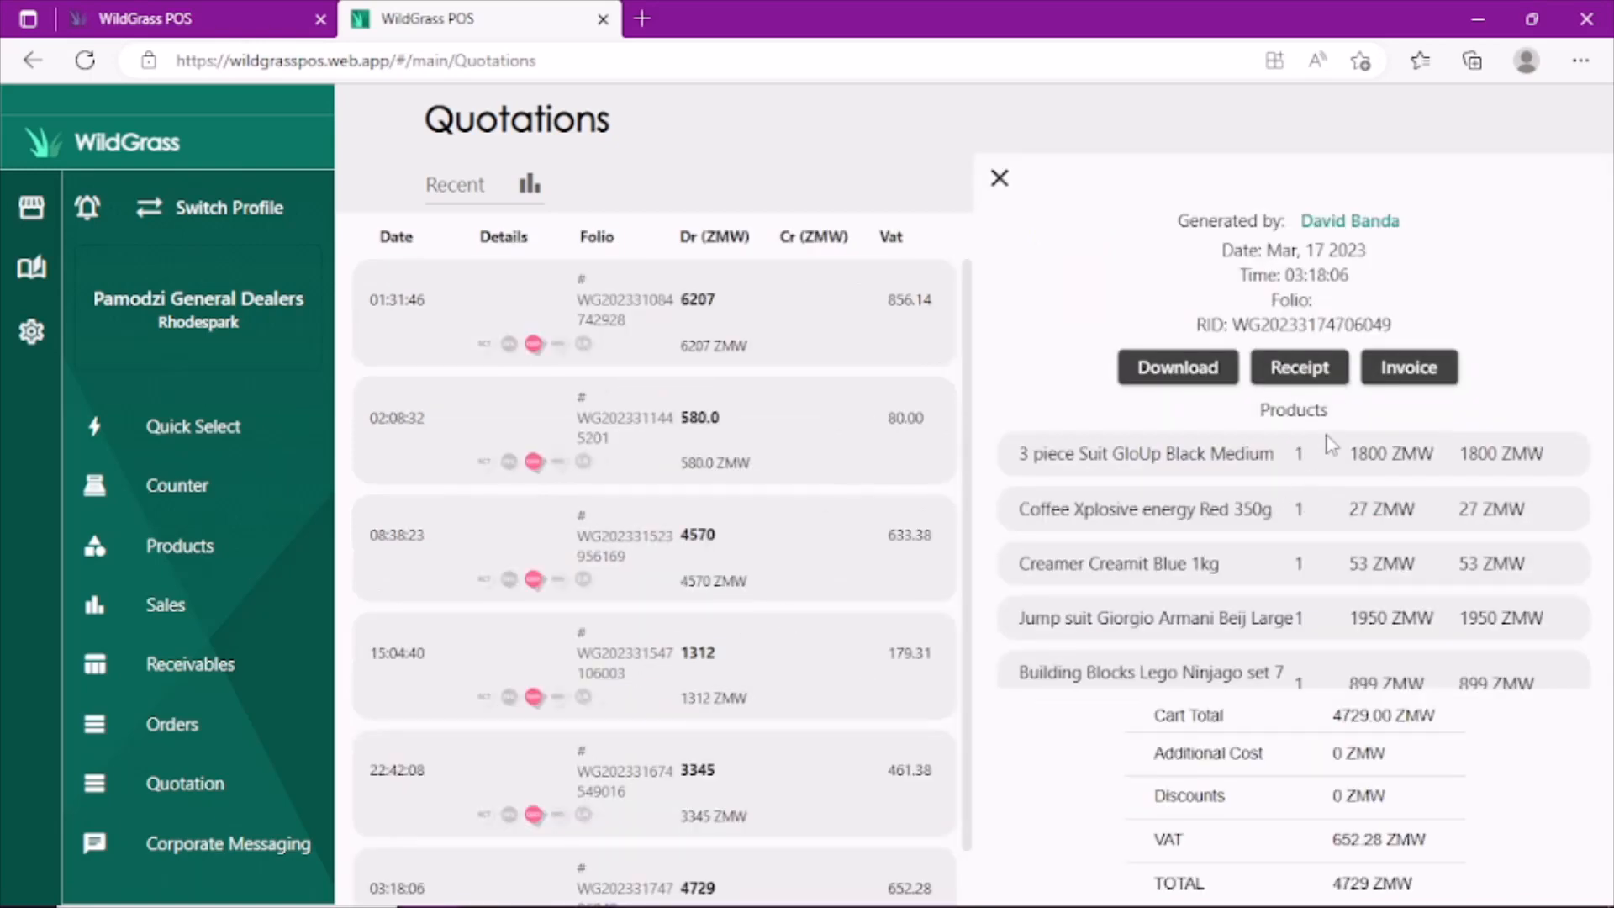
{"action": "left_click", "coordinate": [1309, 384]}
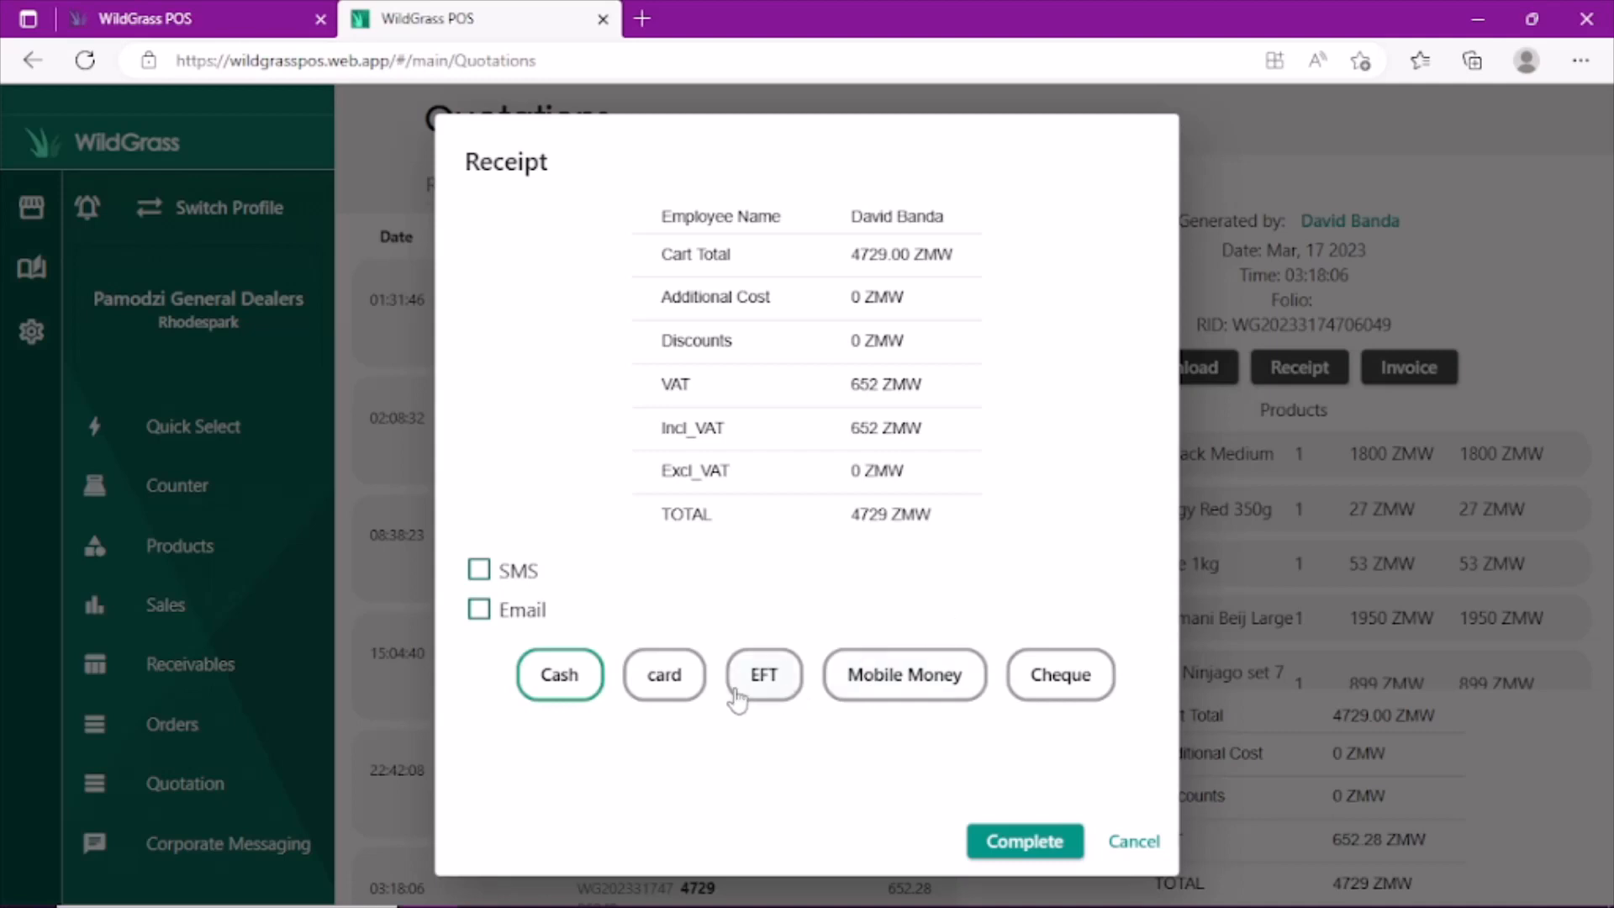
{"action": "left_click", "coordinate": [682, 691]}
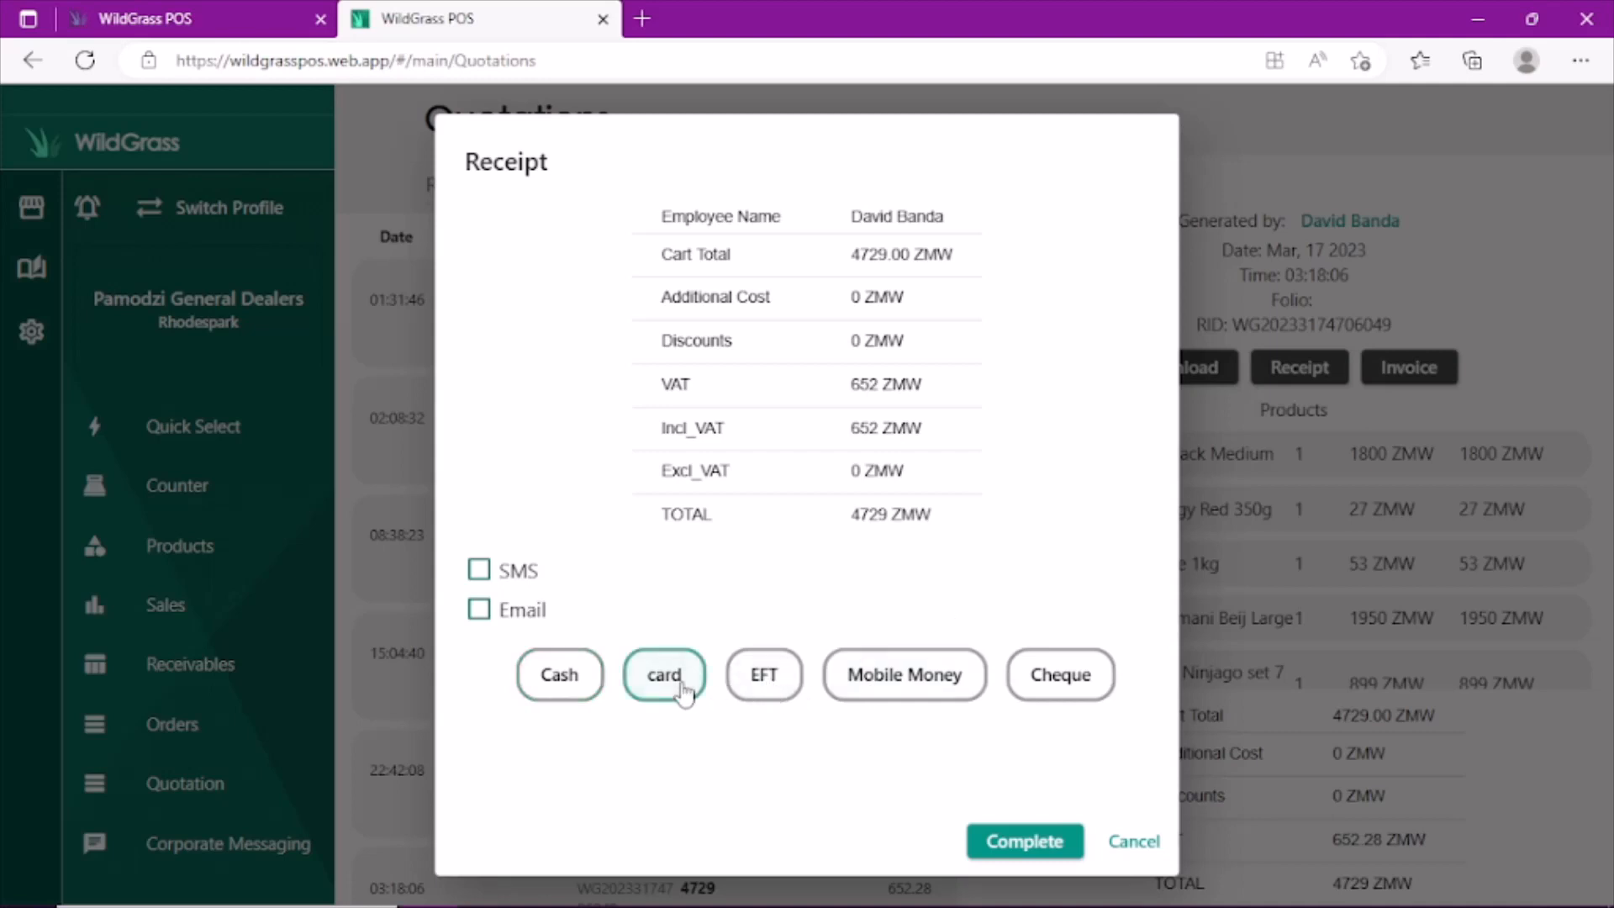
{"action": "left_click", "coordinate": [1053, 843]}
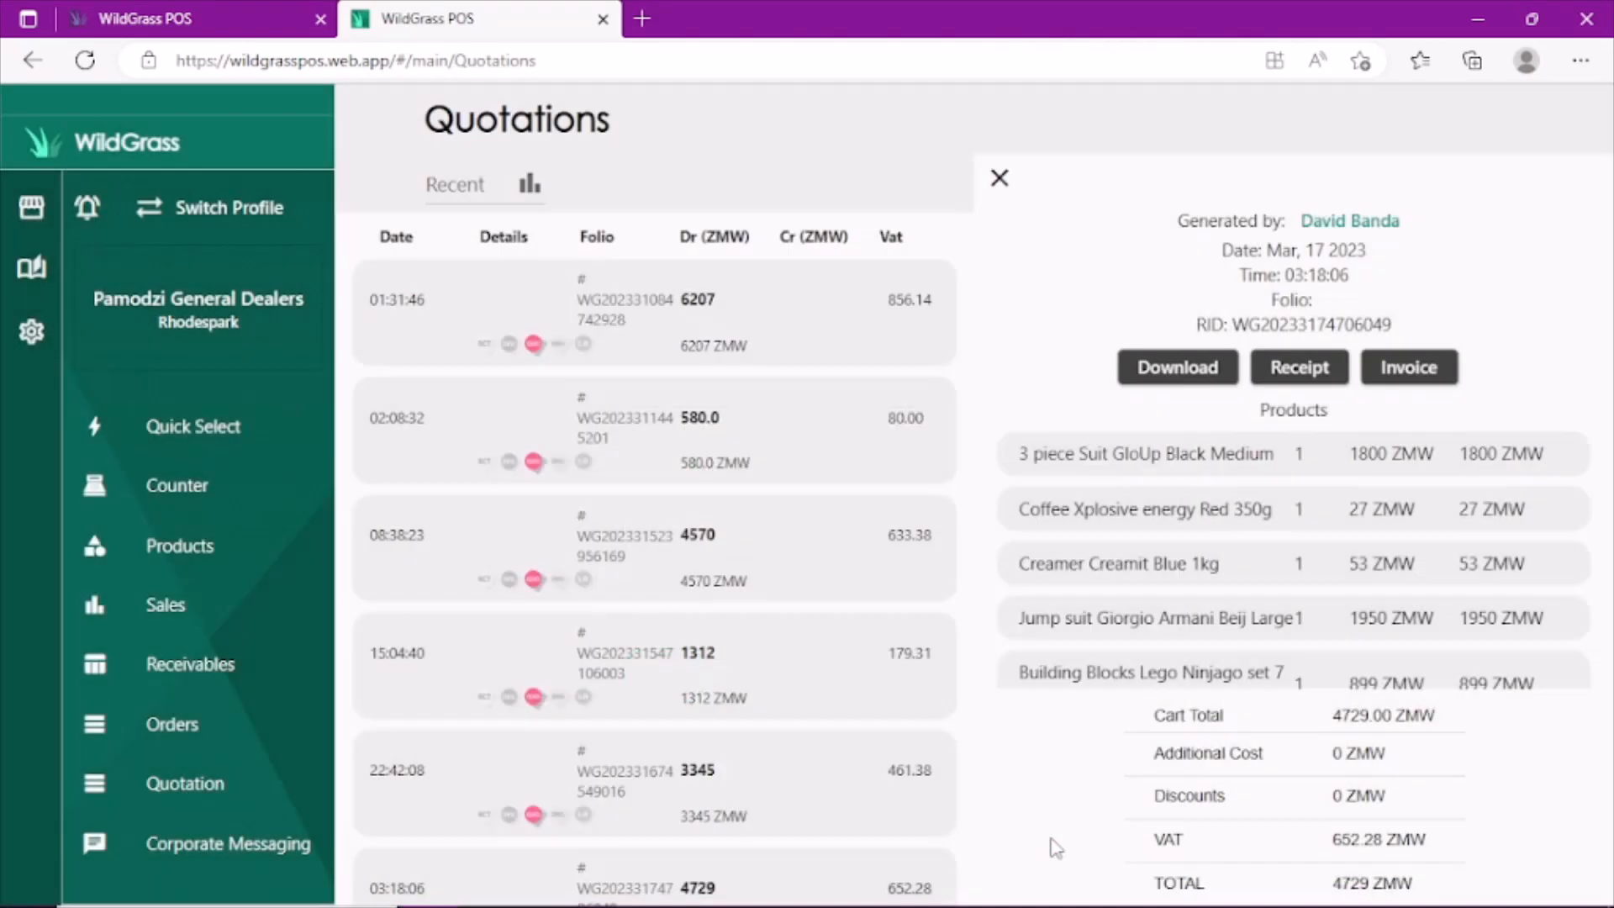
{"action": "left_click", "coordinate": [999, 179]}
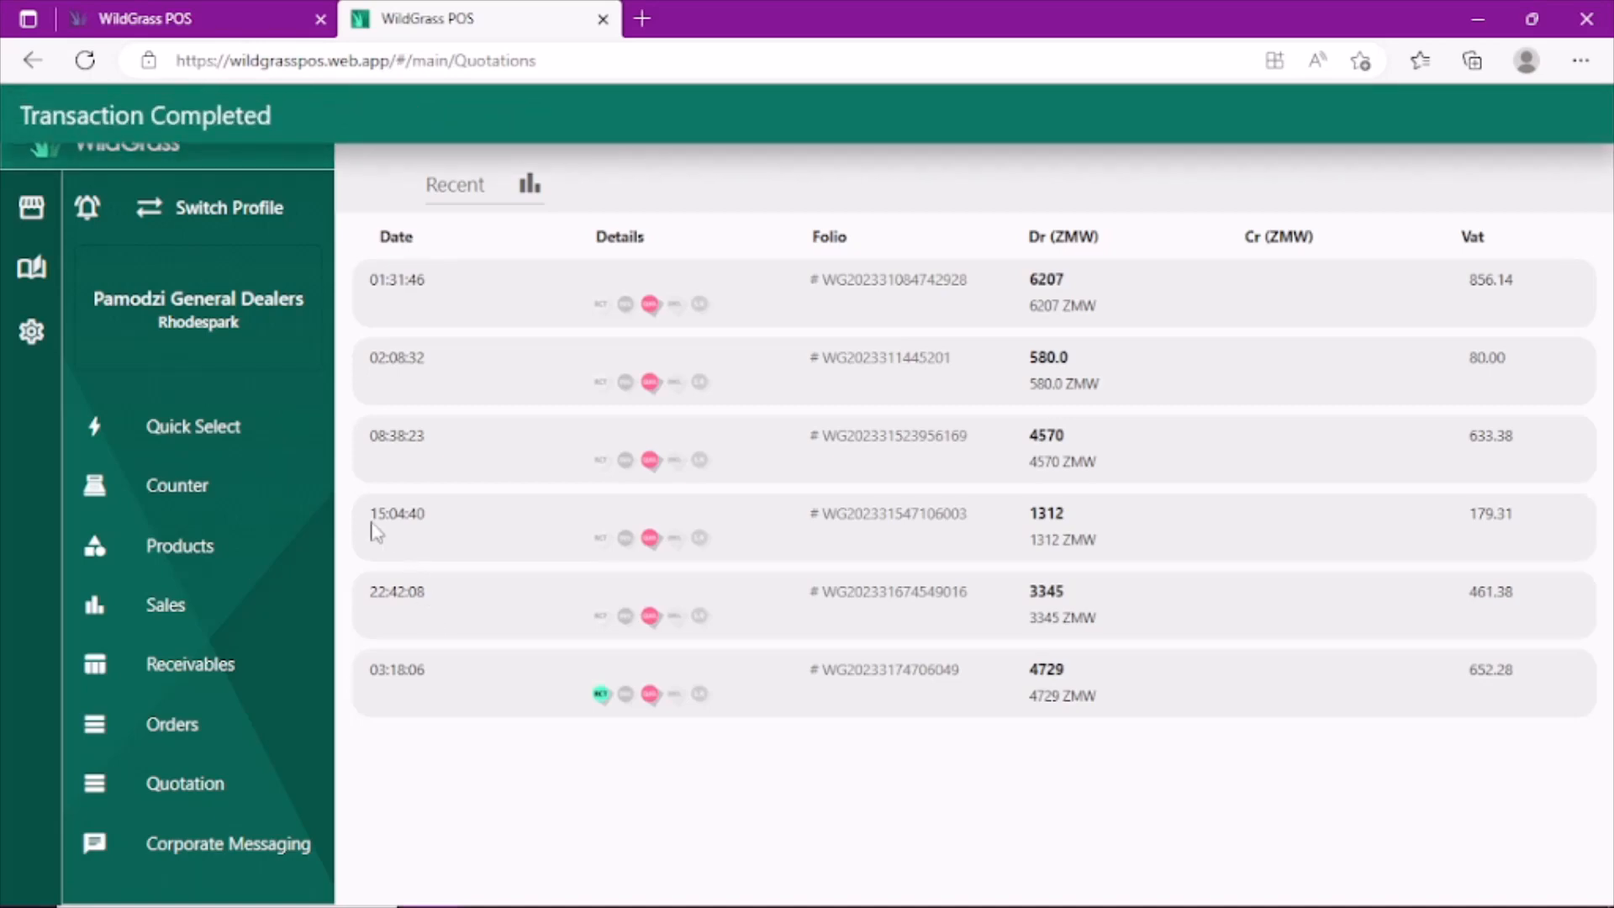
- Review the details of the 4729 ZMW card transaction in Sales
{"action": "left_click", "coordinate": [164, 612]}
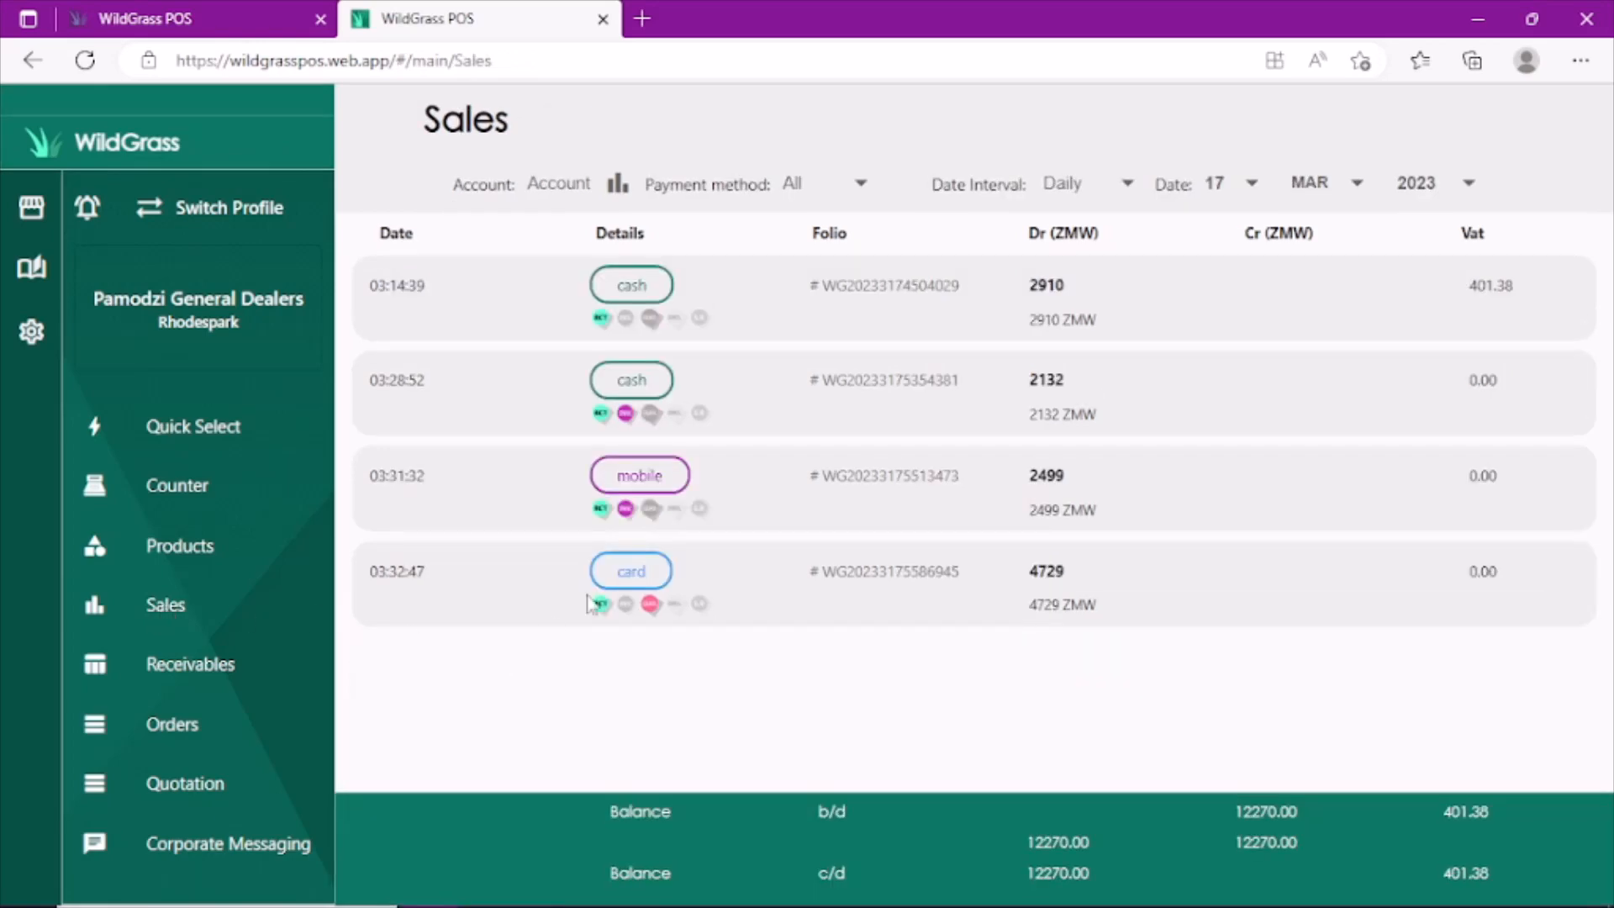
{"action": "left_click", "coordinate": [643, 575]}
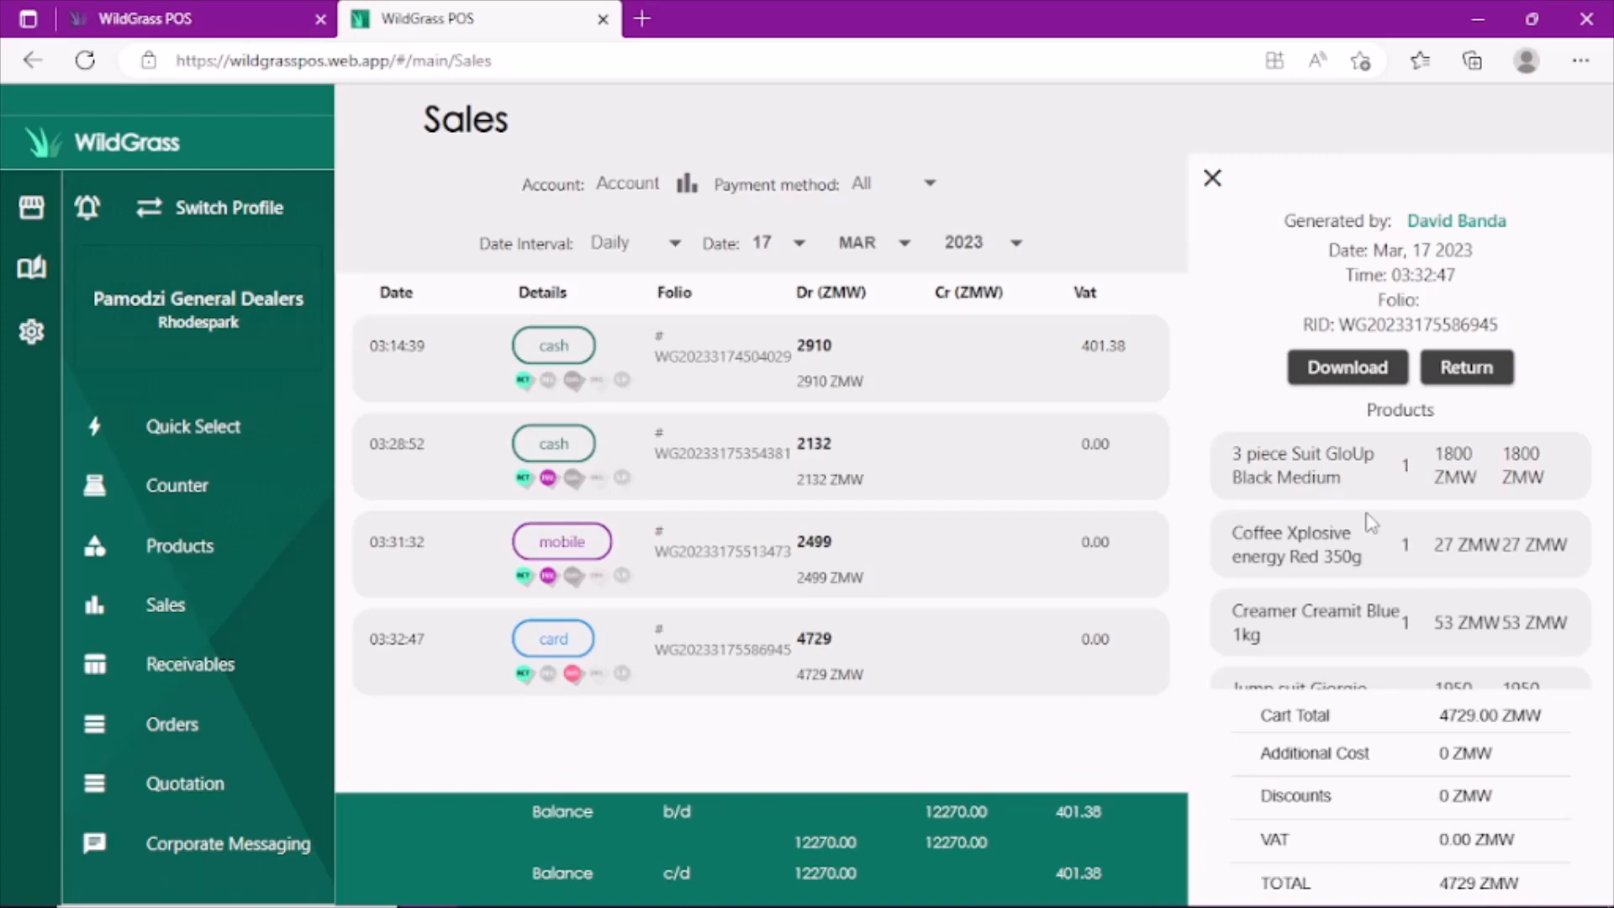
{"action": "left_click", "coordinate": [1212, 179]}
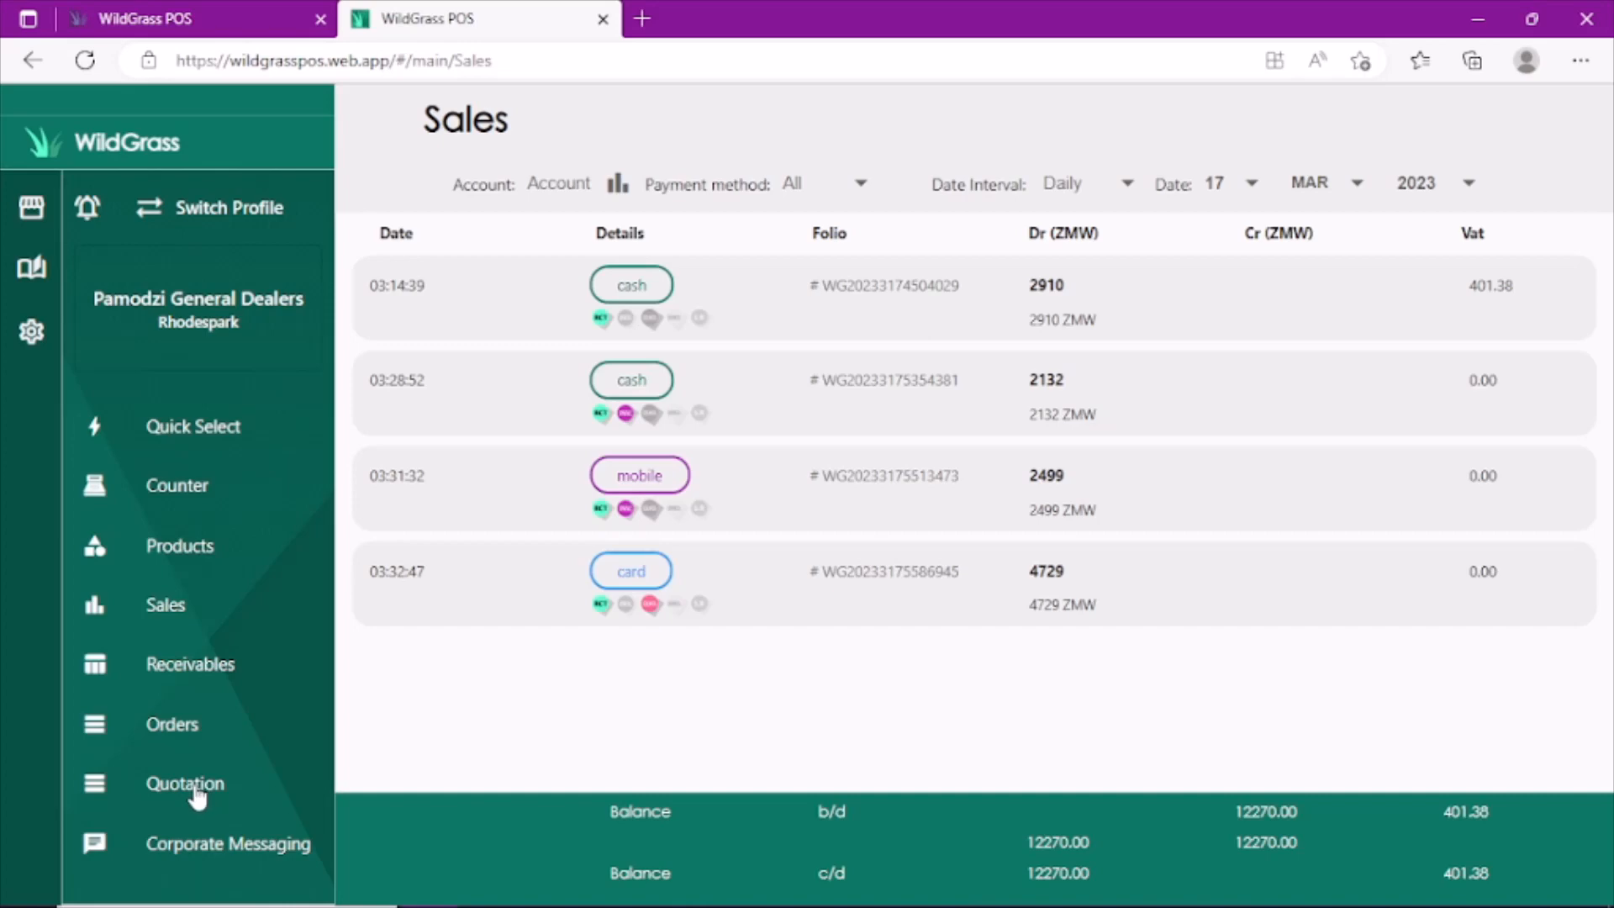
- Start an invoice from the 3345 ZMW quotation and enter the customer's name and phone number
{"action": "left_click", "coordinate": [198, 796]}
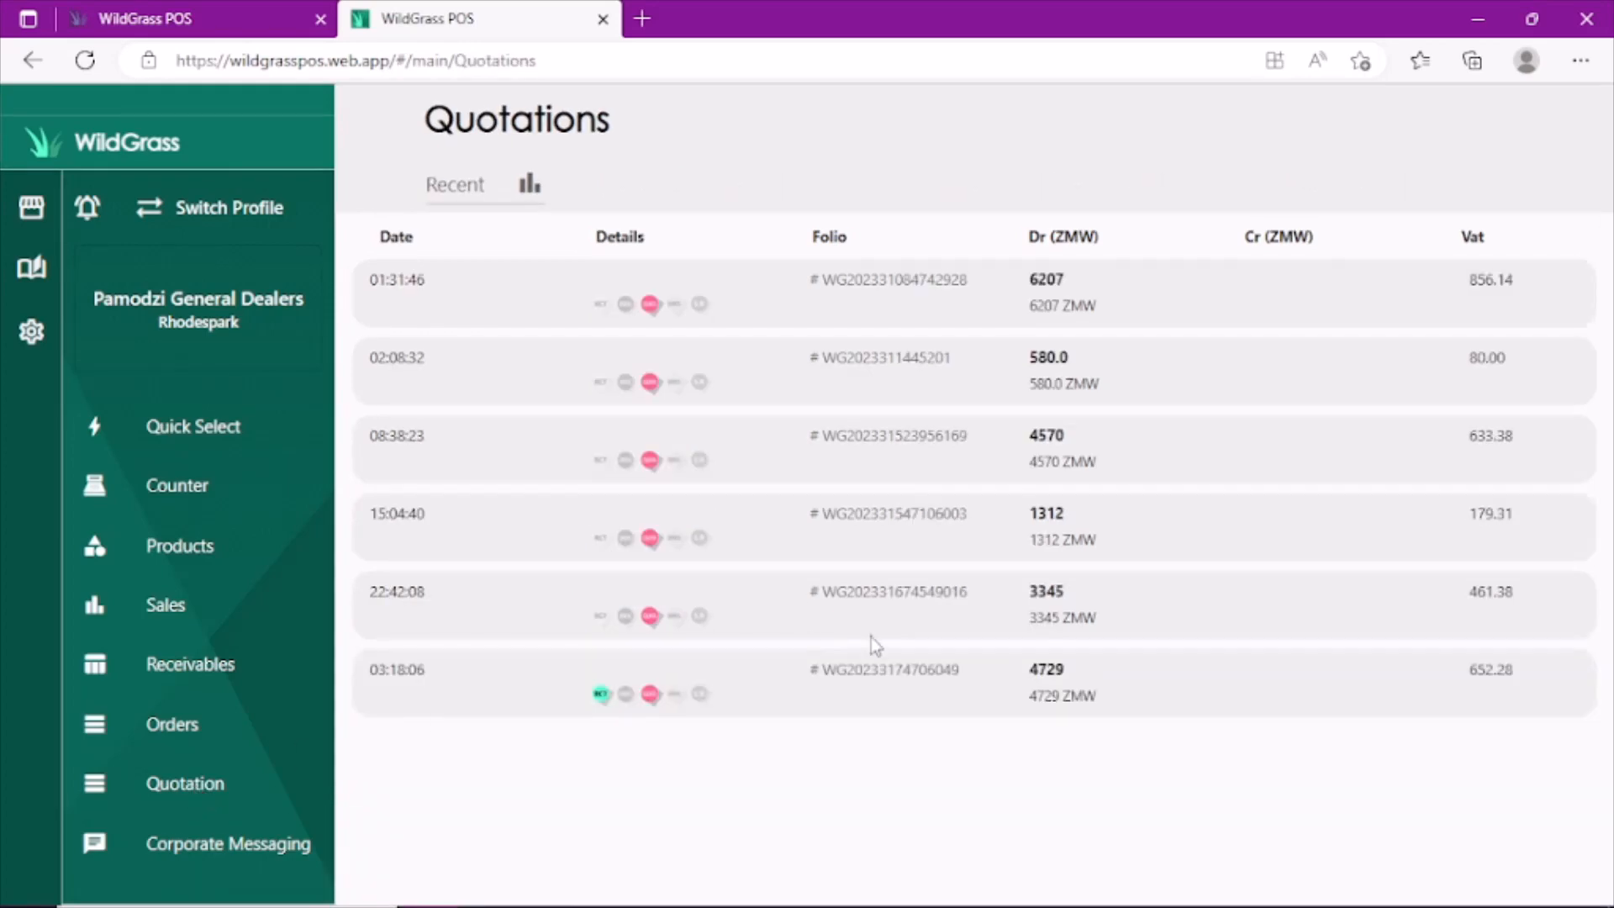
{"action": "left_click", "coordinate": [626, 601]}
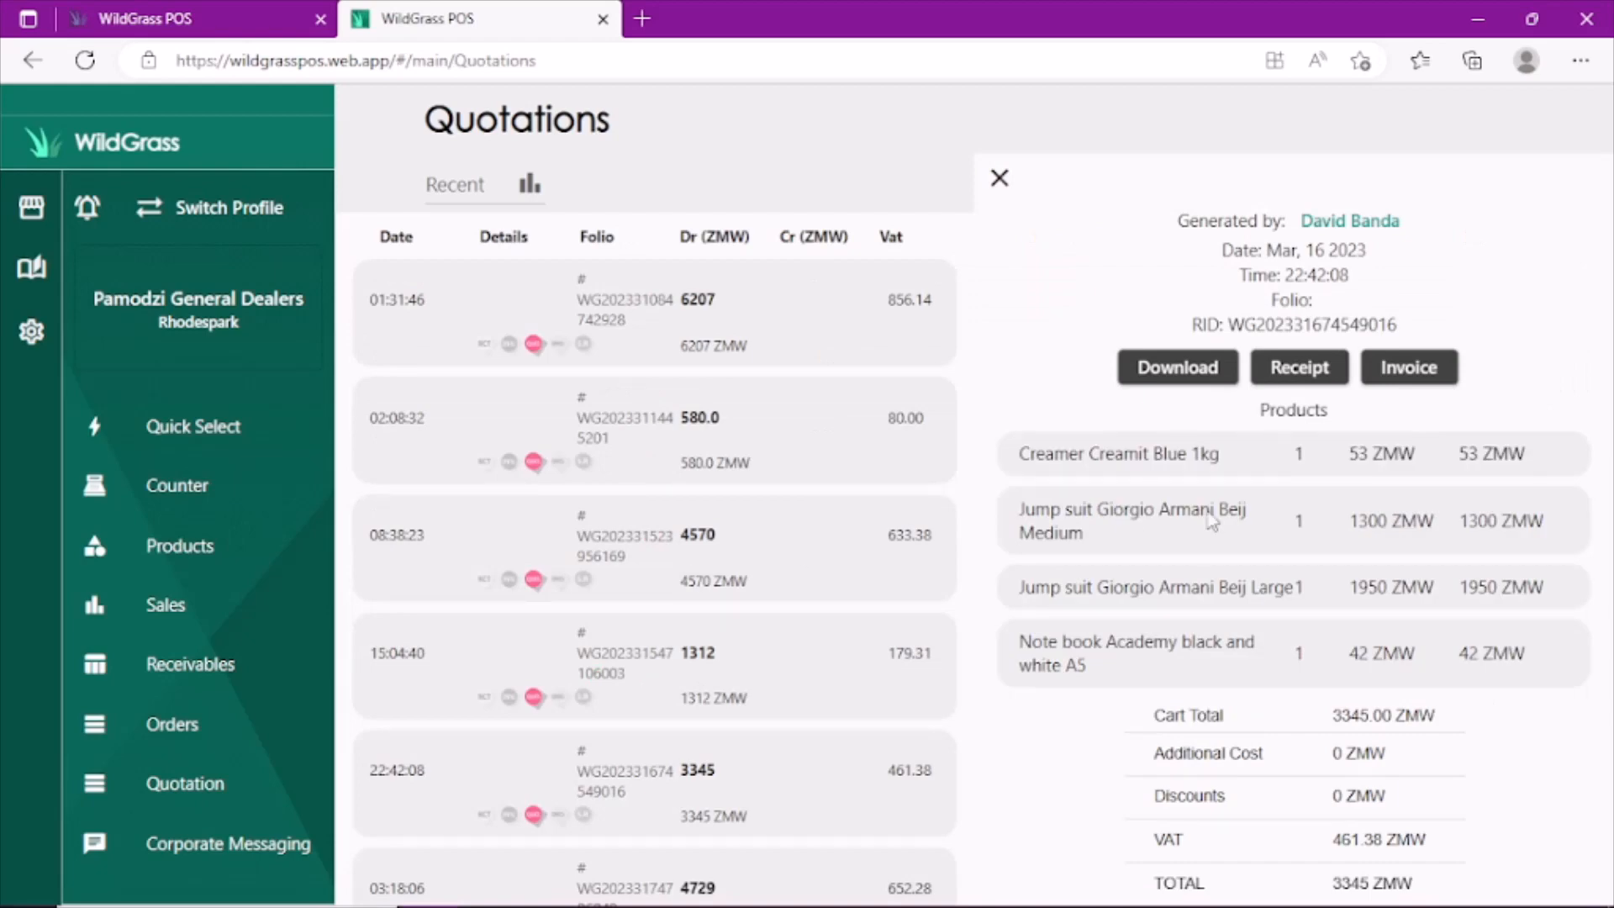
{"action": "left_click", "coordinate": [1419, 380]}
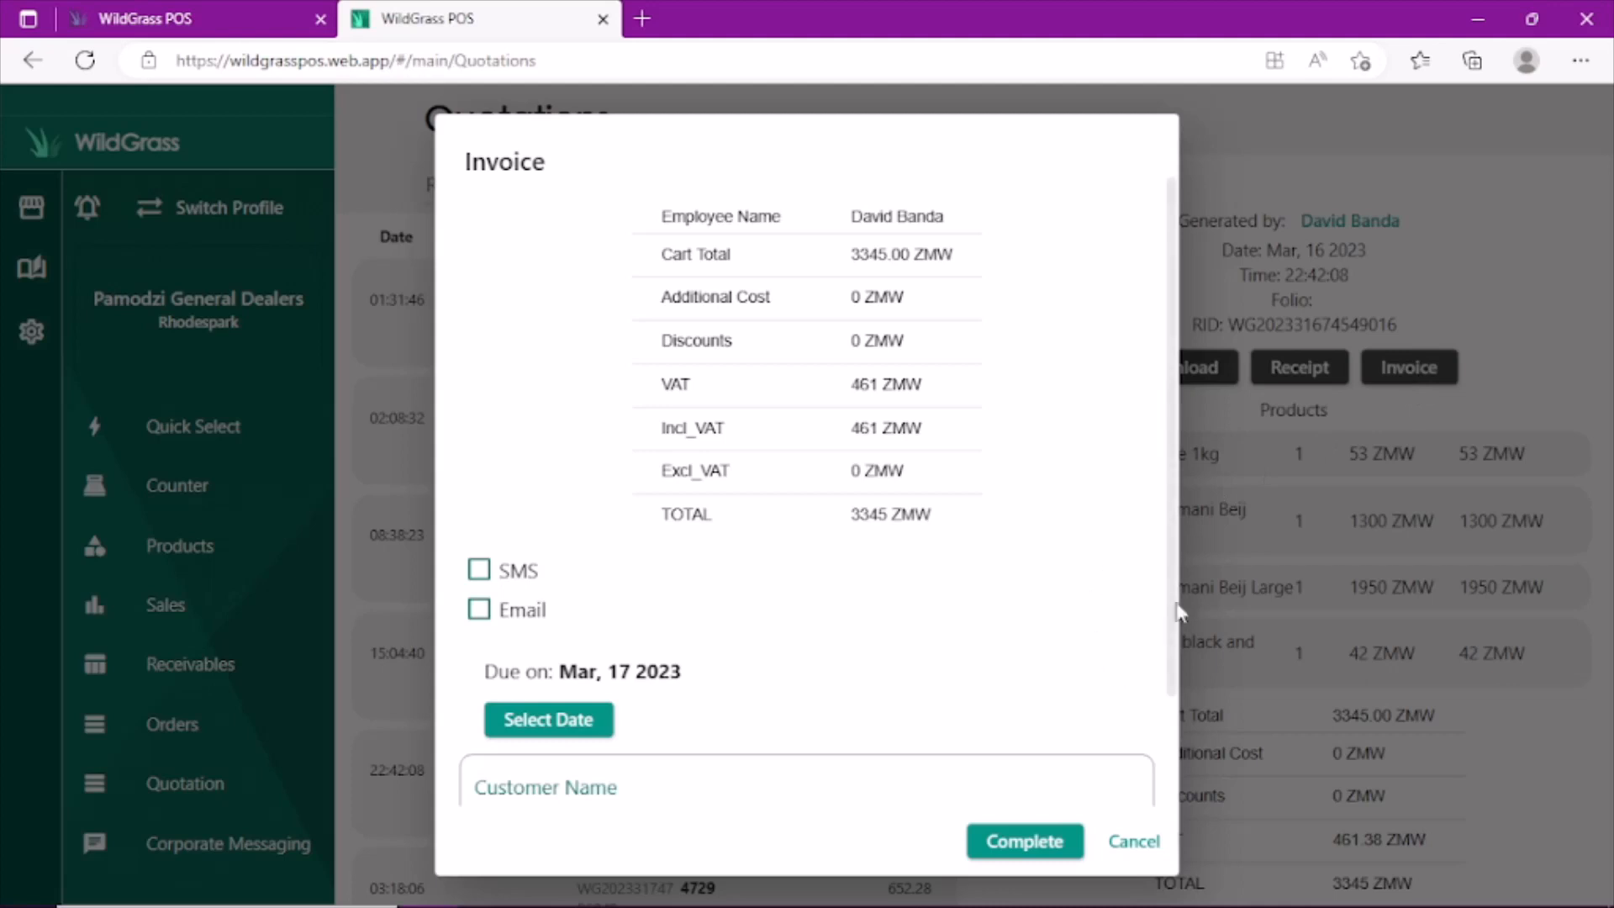
{"action": "left_click_drag", "start_coordinate": [1173, 581], "coordinate": [1179, 712]}
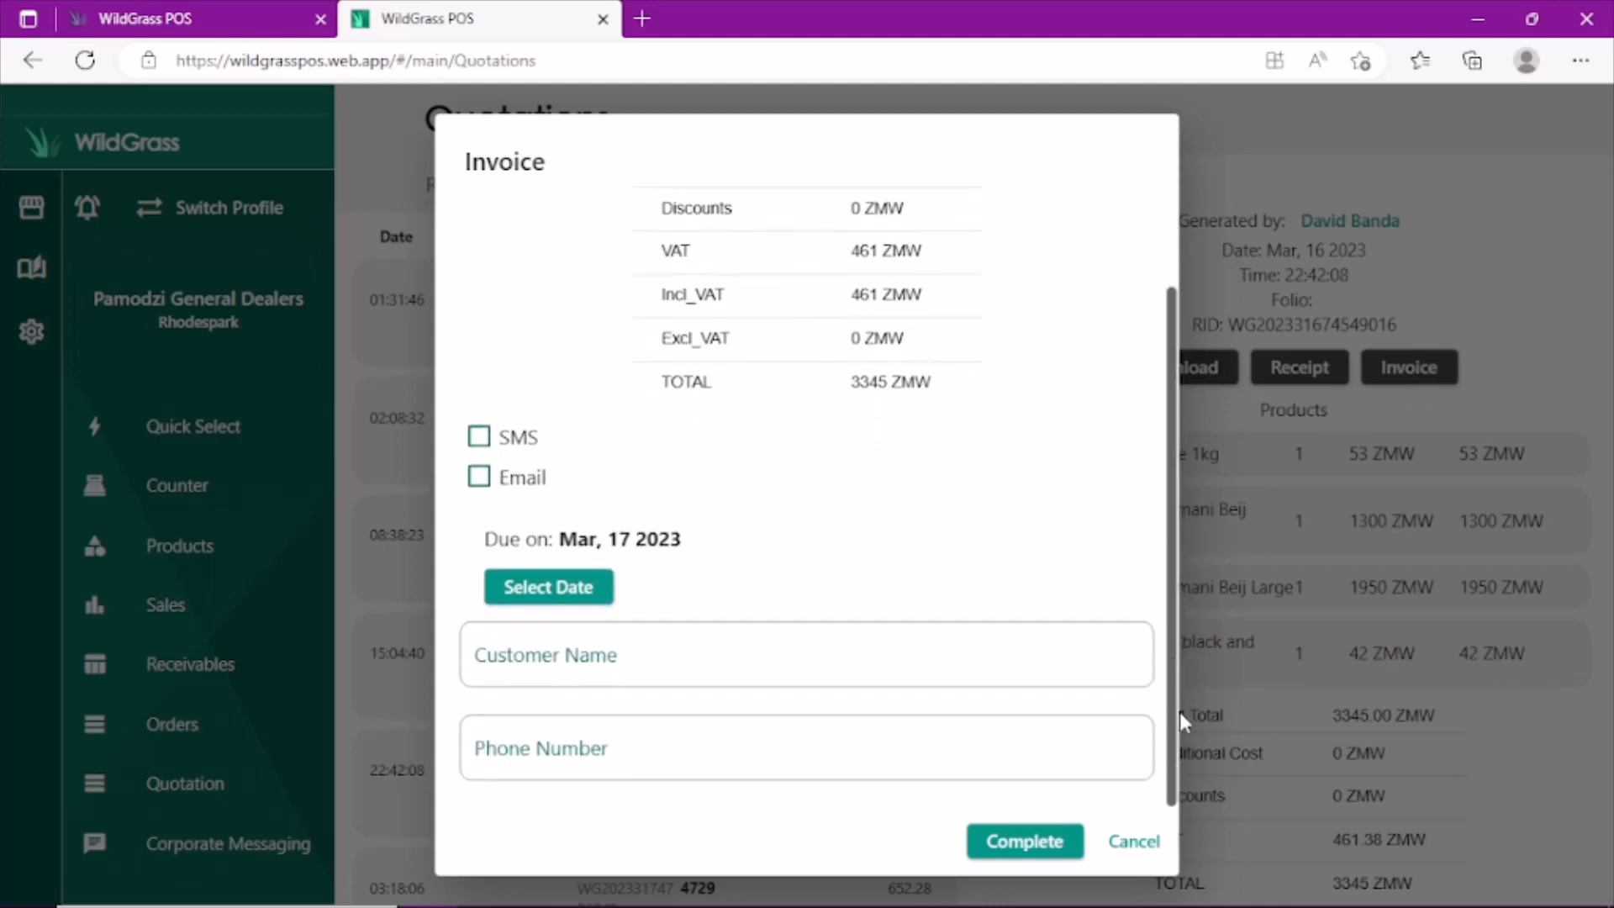
{"action": "left_click", "coordinate": [929, 667]}
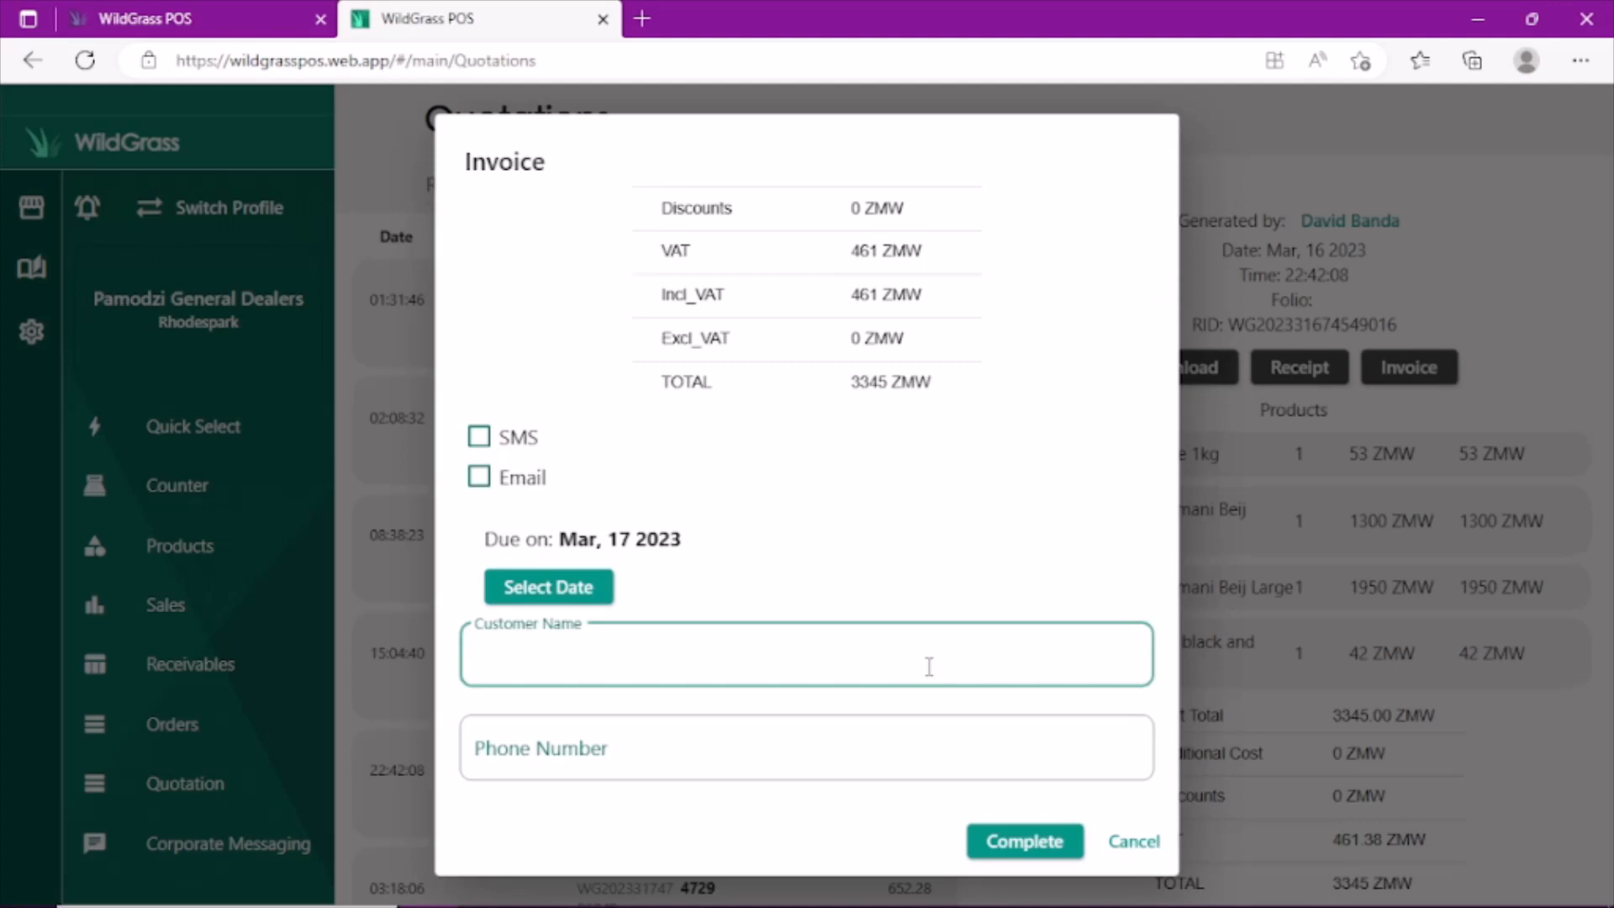
{"action": "type", "text": "Mary"}
{"action": "left_click", "coordinate": [832, 758]}
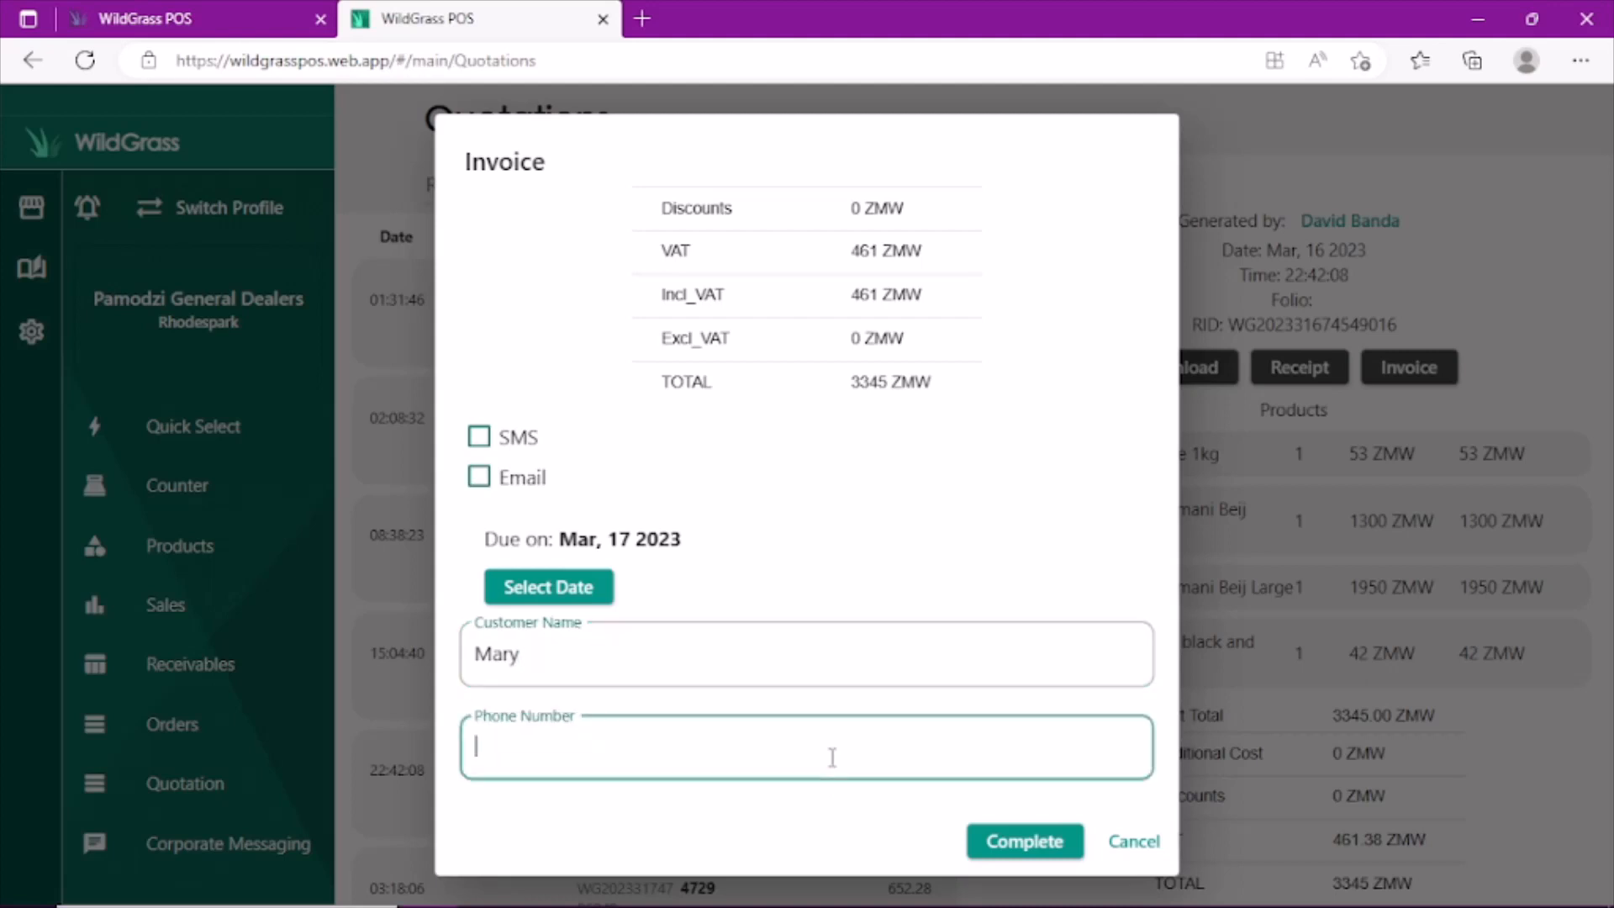
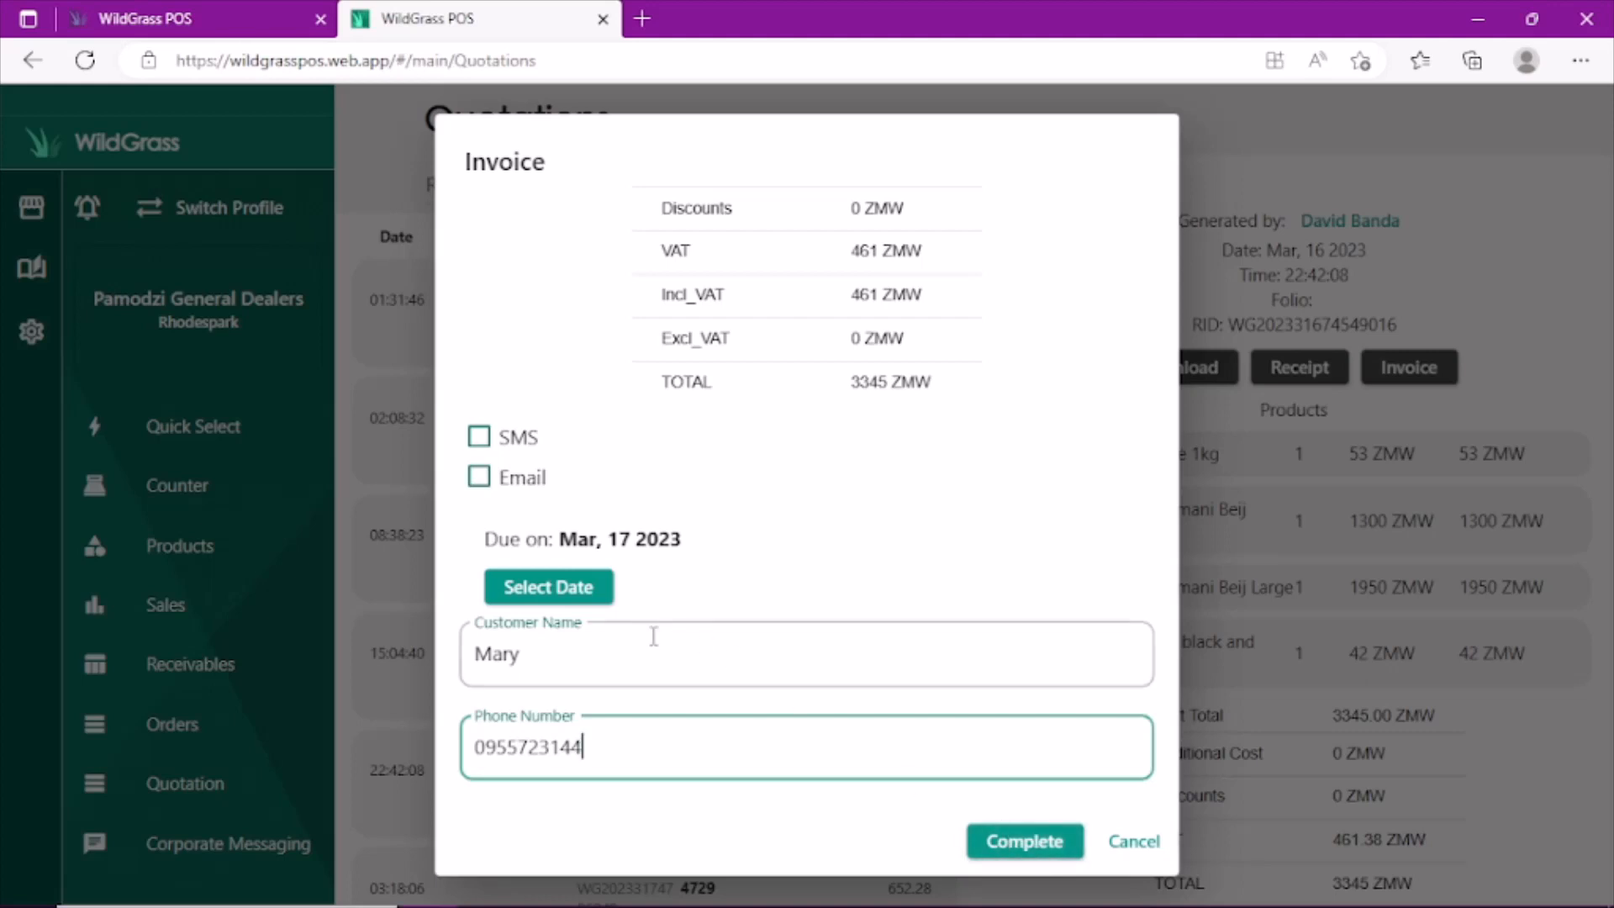
- Set the invoice's due date to April 30, 2023 and complete the invoice
{"action": "left_click", "coordinate": [574, 590]}
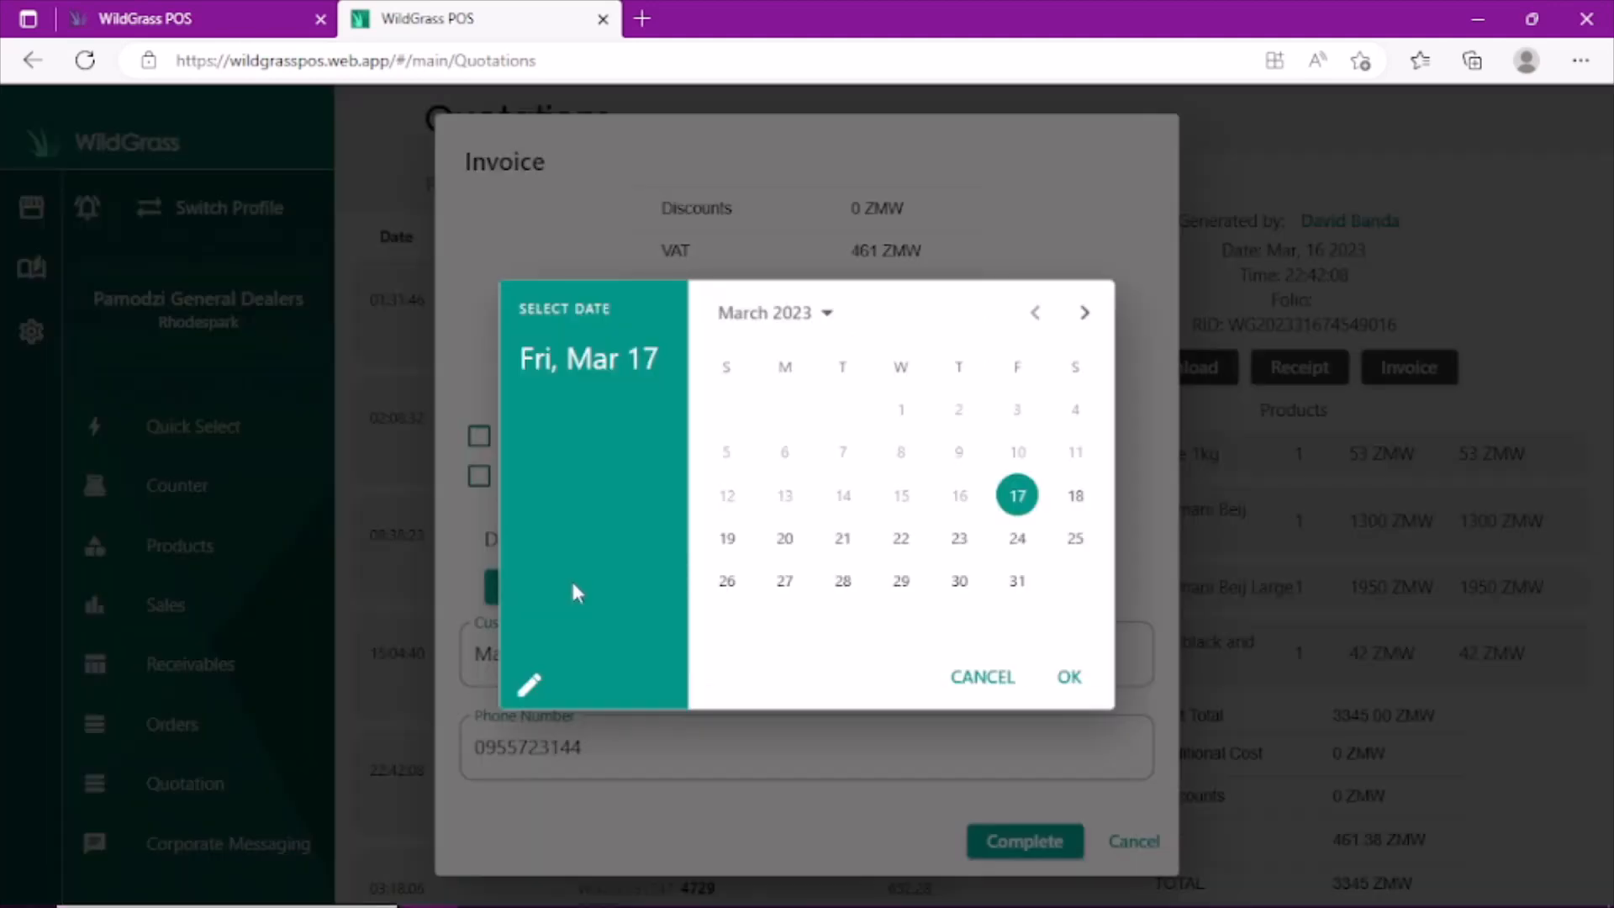
{"action": "left_click", "coordinate": [1085, 317]}
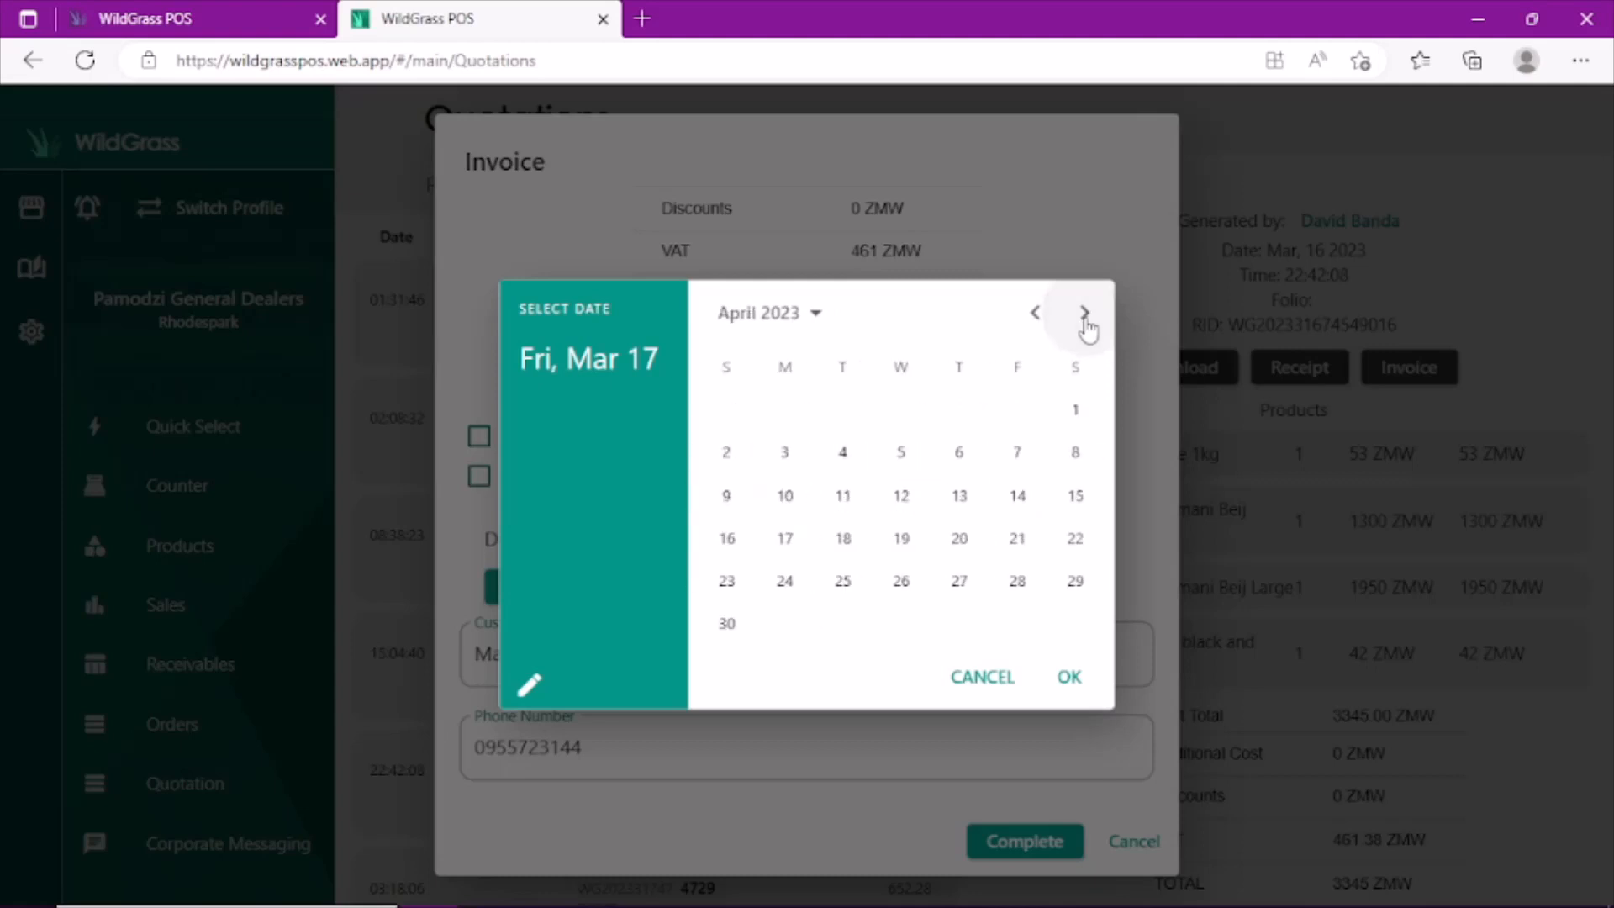
{"action": "left_click", "coordinate": [727, 632]}
{"action": "left_click", "coordinate": [1070, 683]}
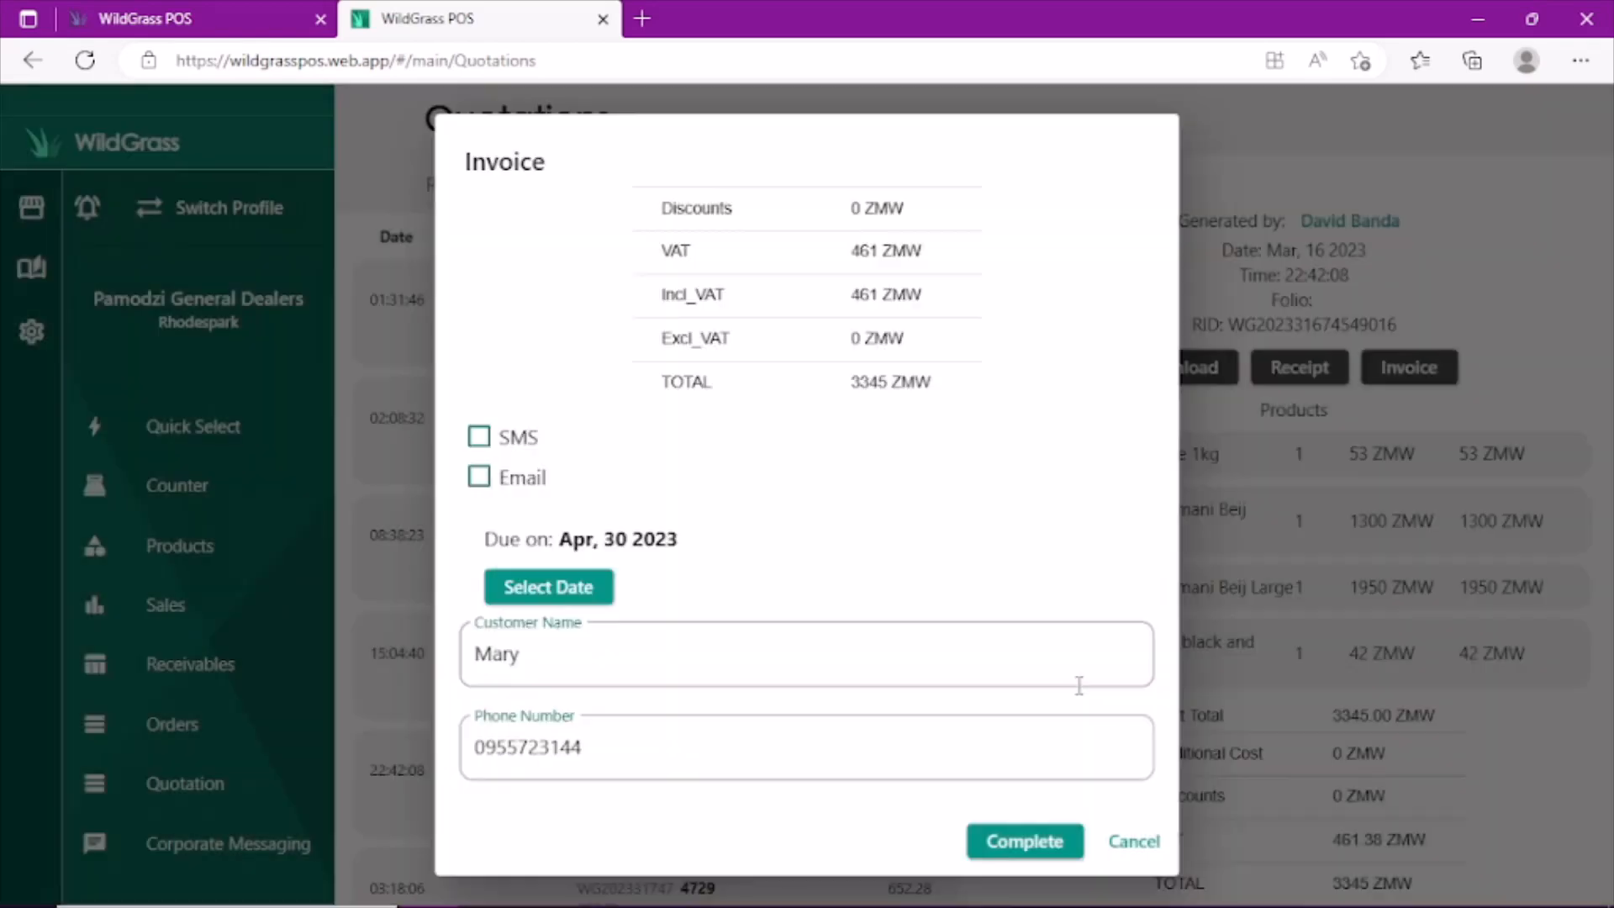
{"action": "left_click", "coordinate": [1027, 842]}
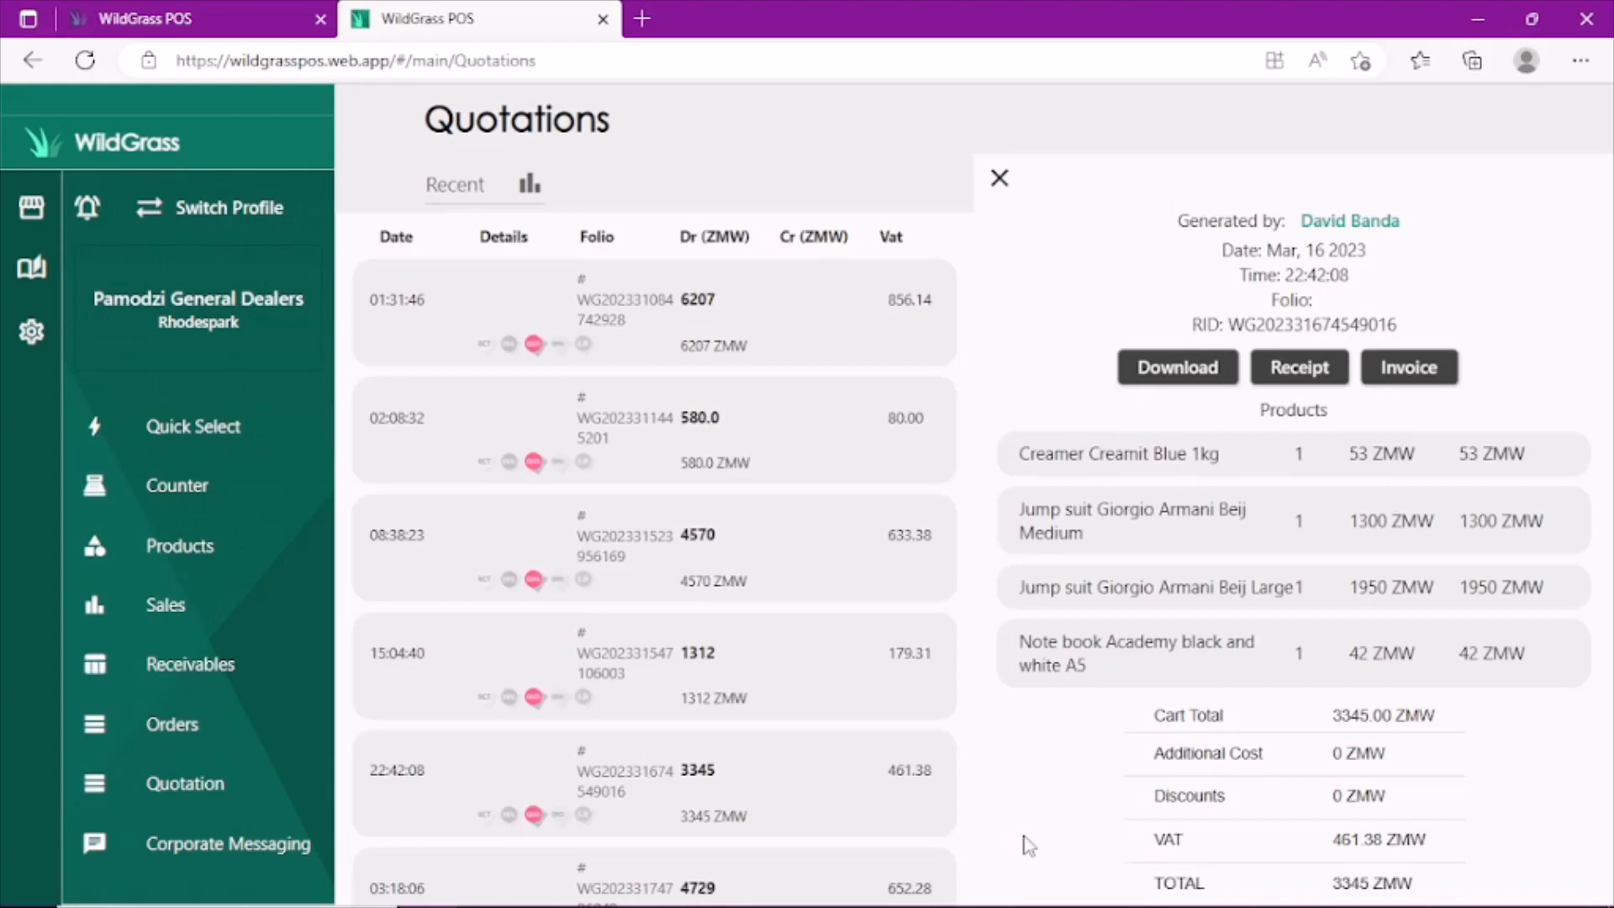
{"action": "left_click", "coordinate": [1000, 179]}
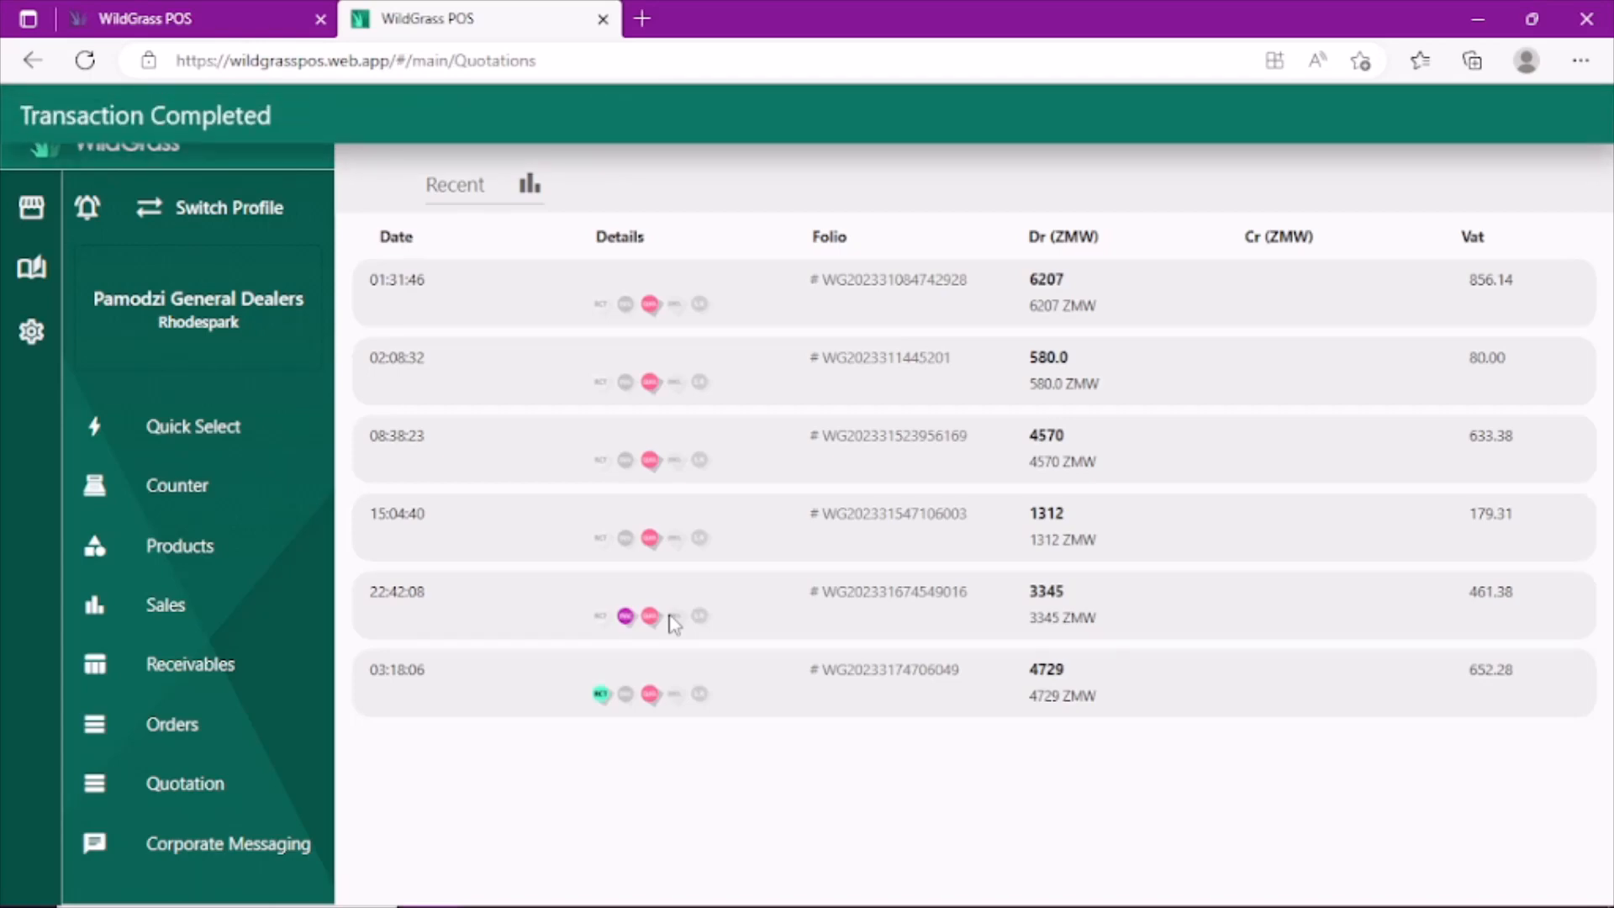
- Review the details of the new 3345 ZMW invoice in Receivables
{"action": "left_click", "coordinate": [212, 669]}
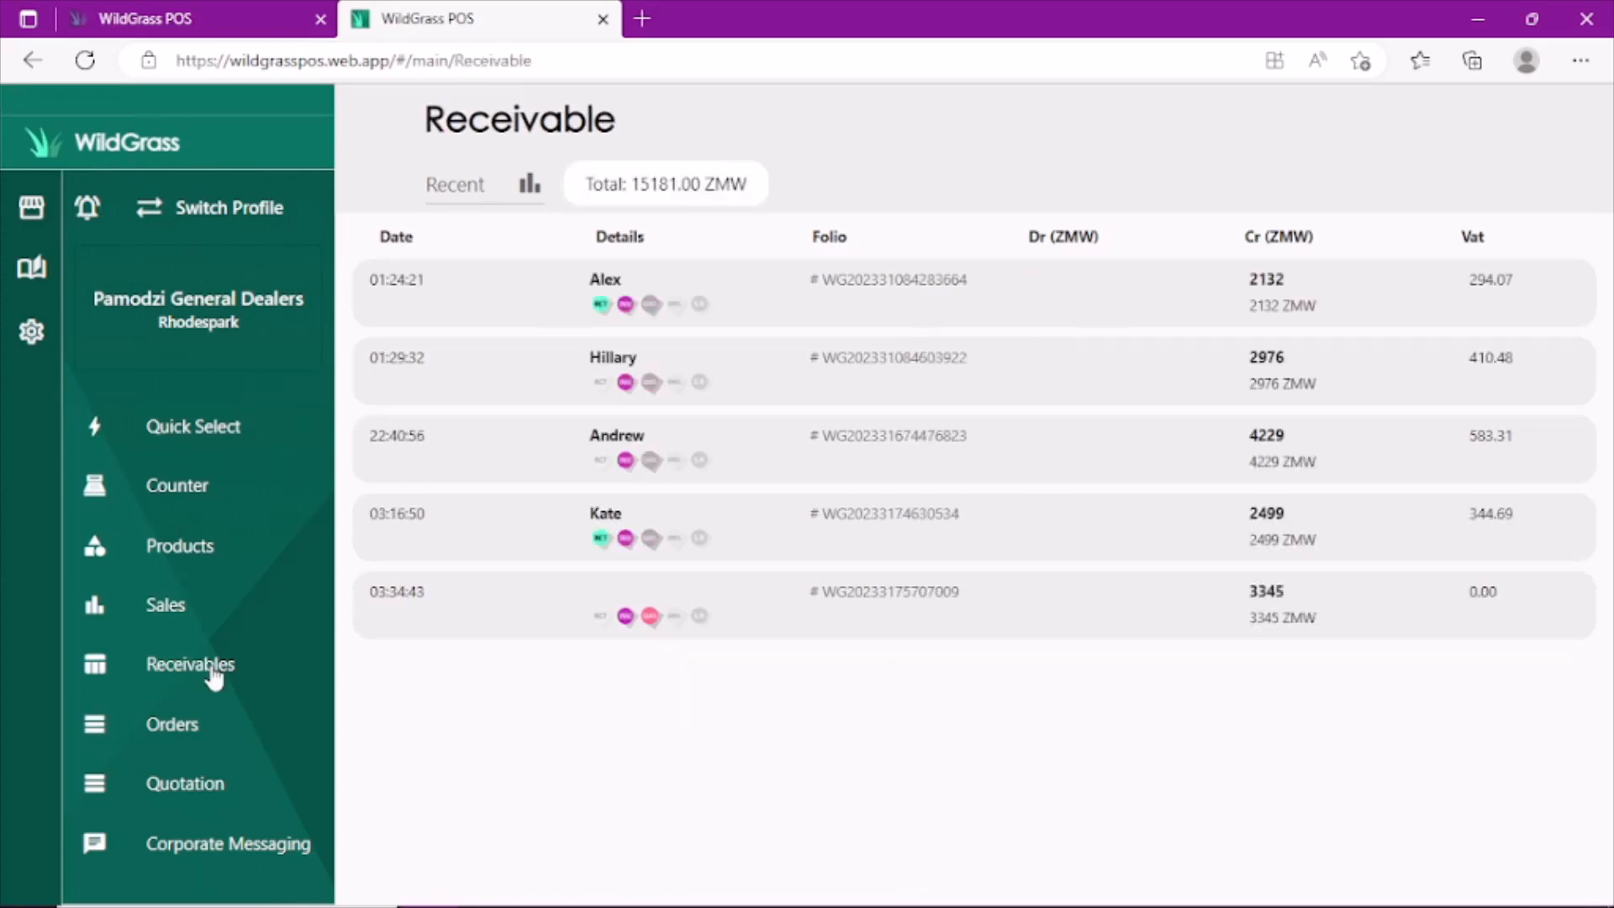
{"action": "left_click", "coordinate": [622, 598]}
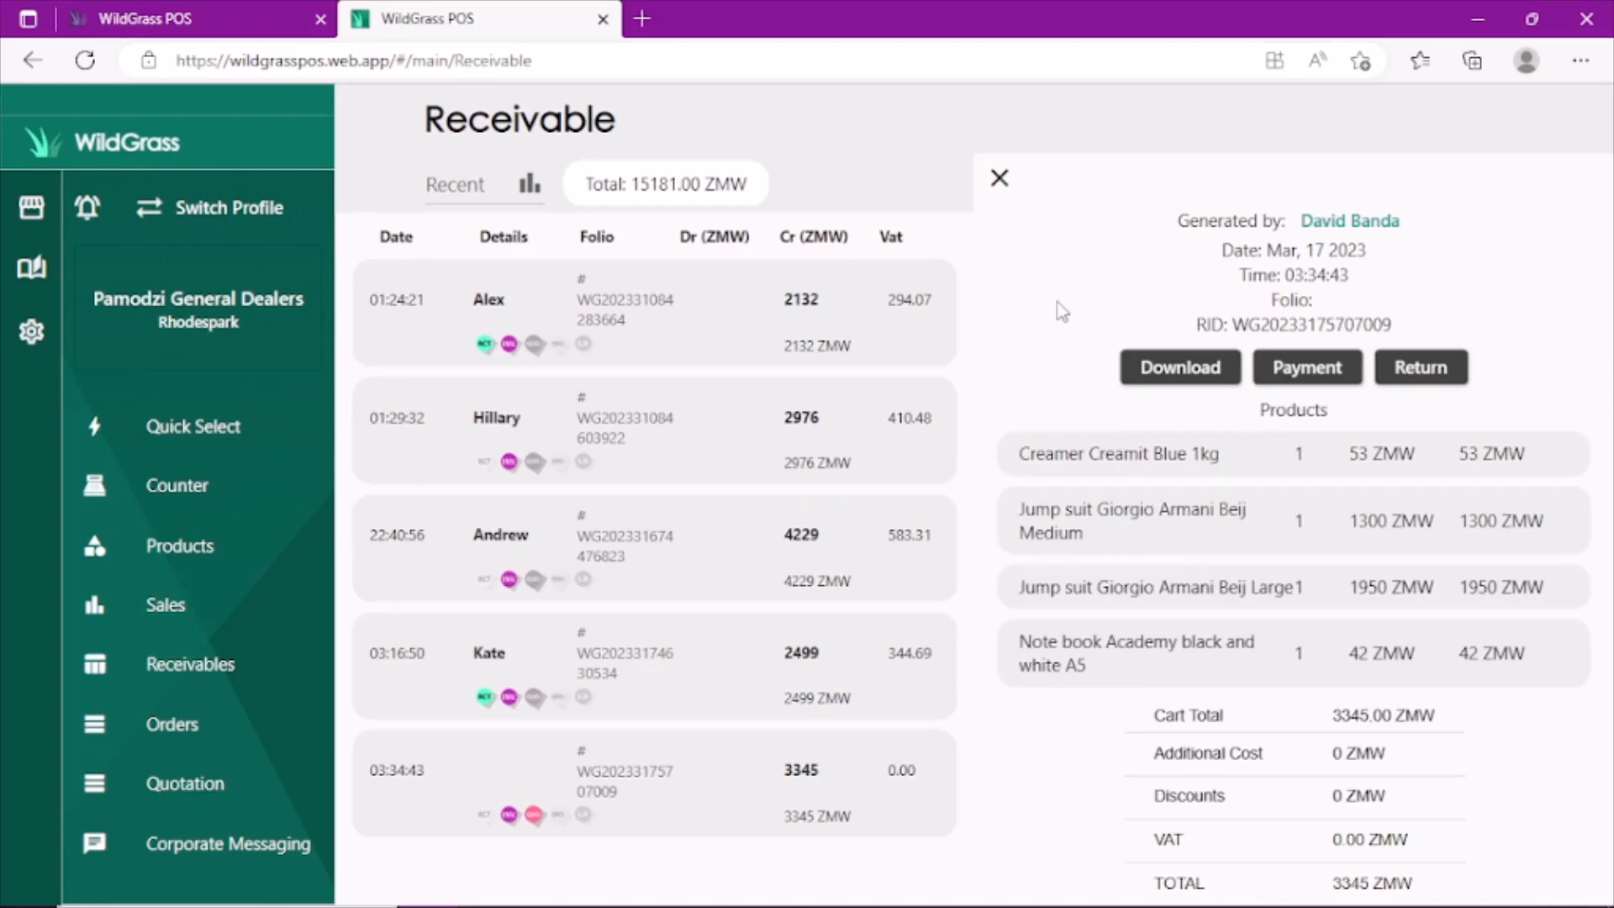
{"action": "left_click", "coordinate": [1000, 179]}
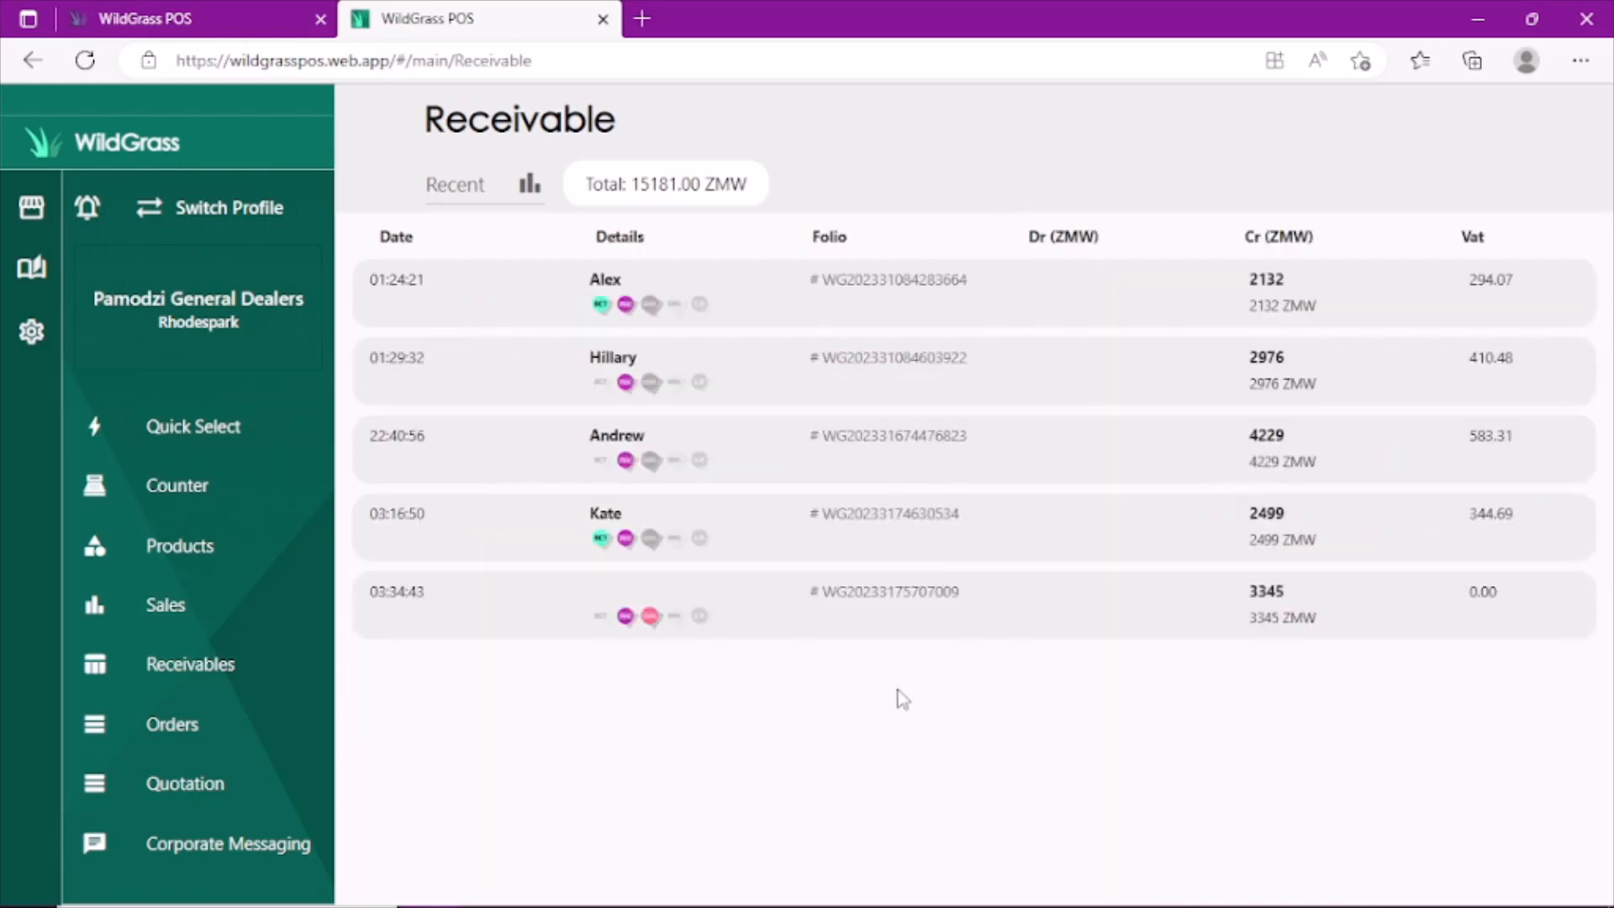